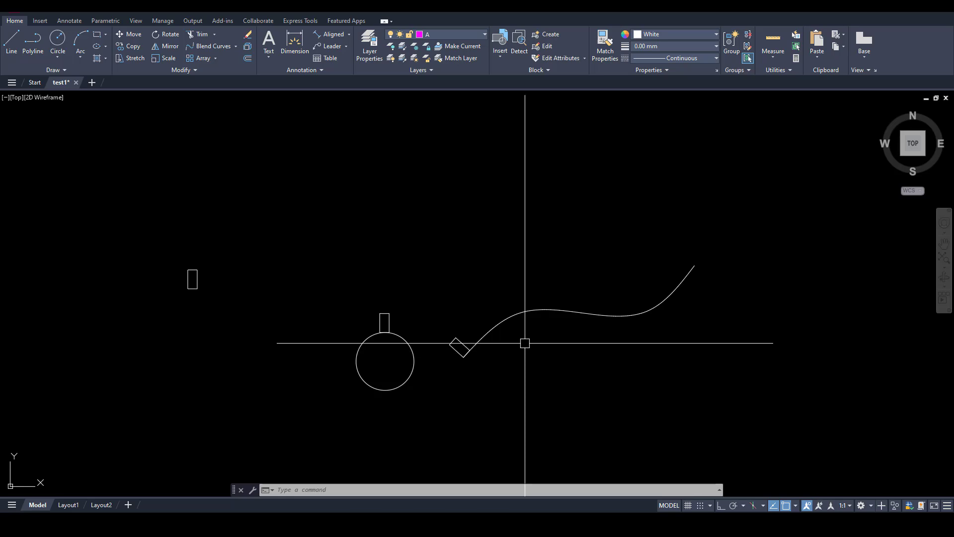
Cancel the typed ARRAY command and show the rectangular, path and polar array choices
text(Ar)
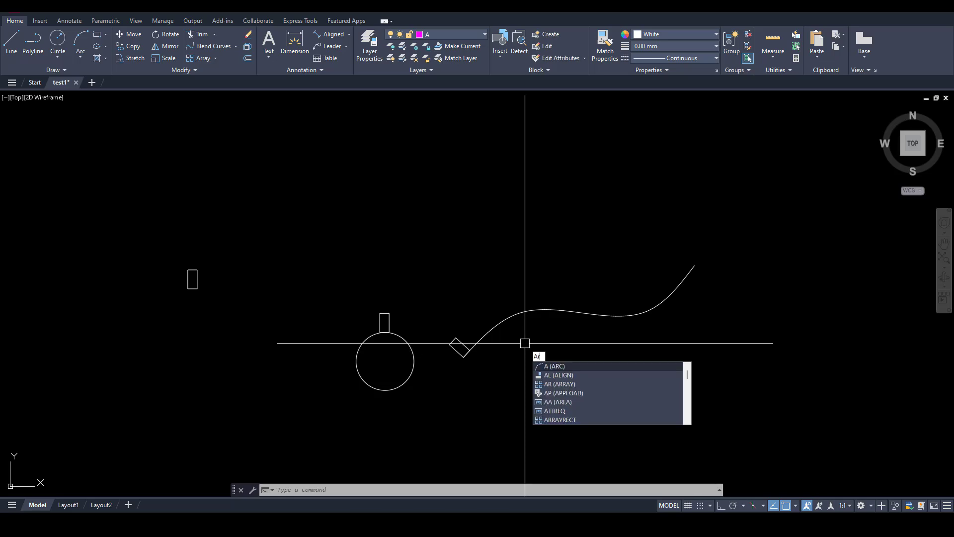
text(r)
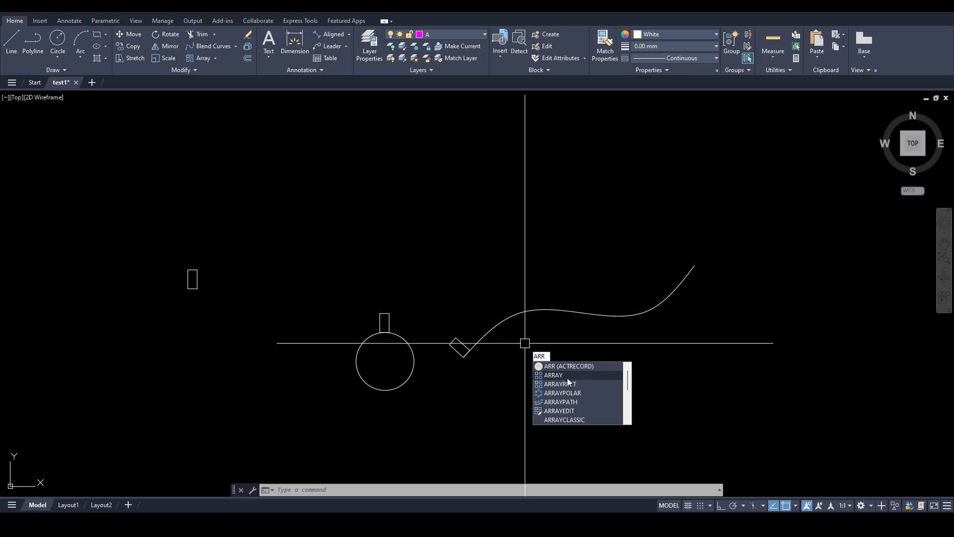
click(568, 378)
key(Escape)
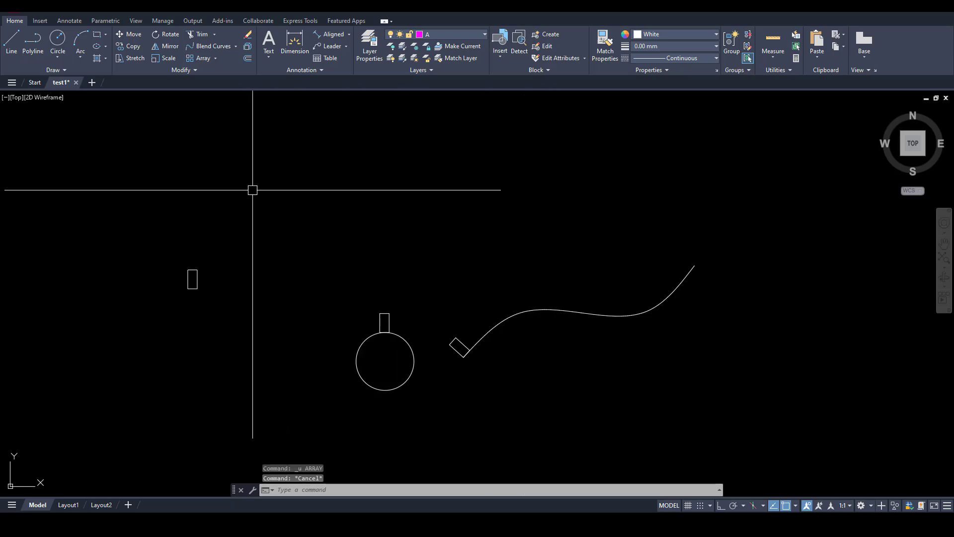
click(216, 58)
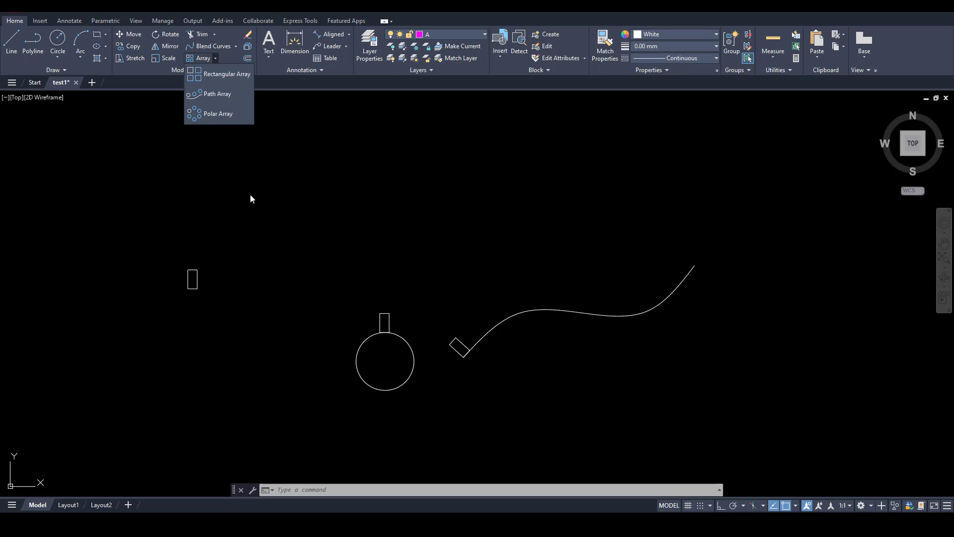
key(Escape)
key(Escape)
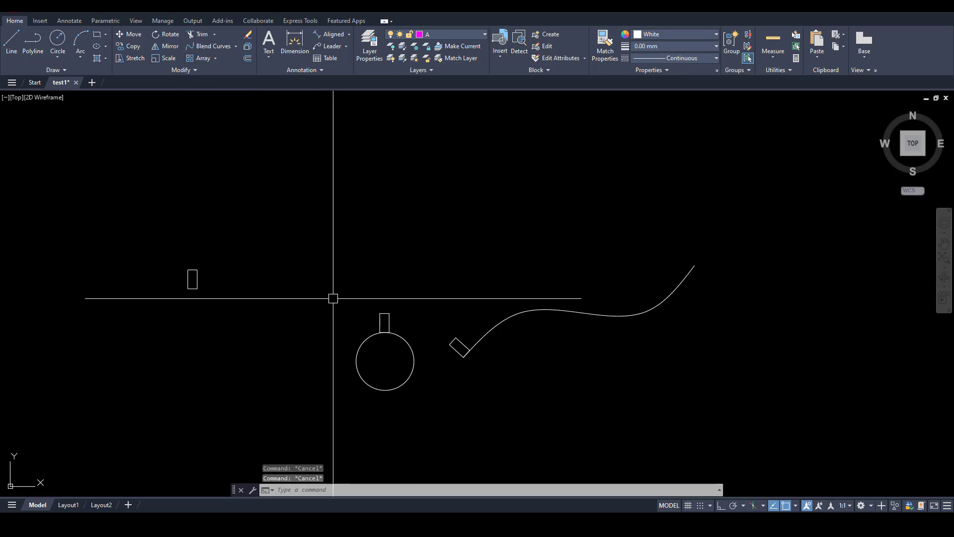
scroll(191, 290, up, 2)
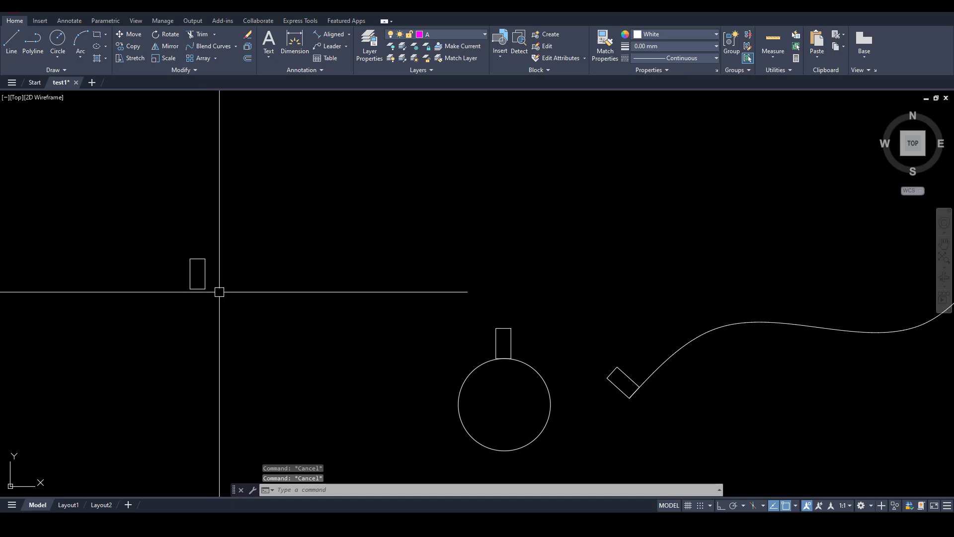
scroll(241, 298, down, 2)
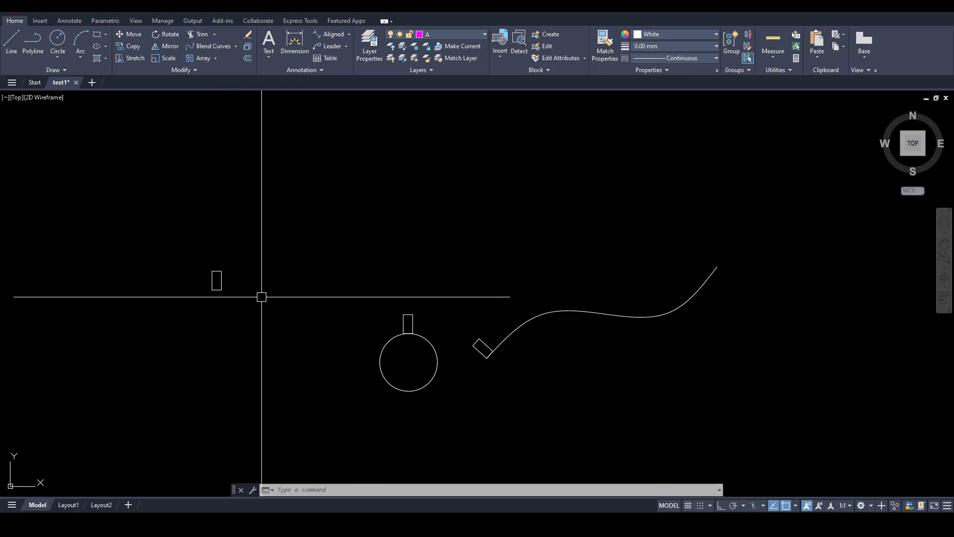
key(Escape)
key(Escape)
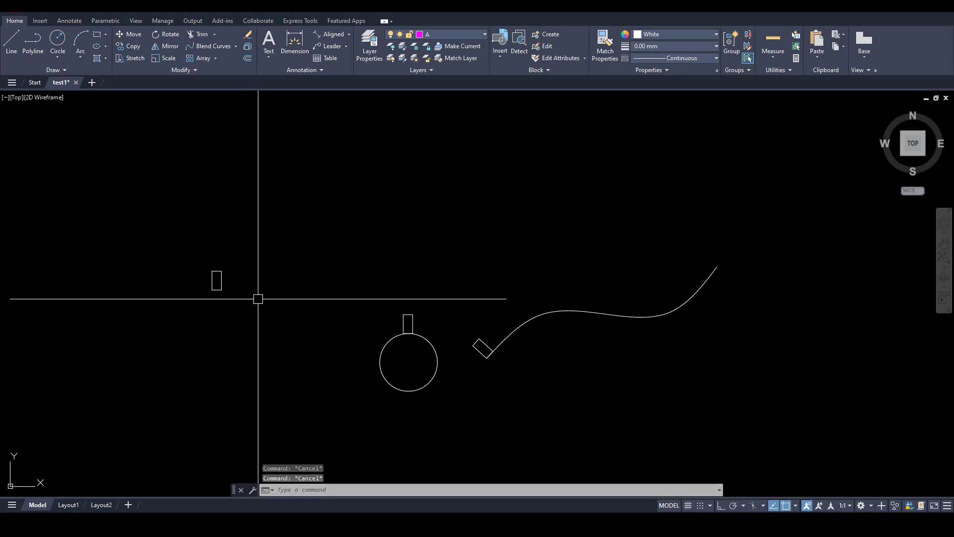
click(215, 58)
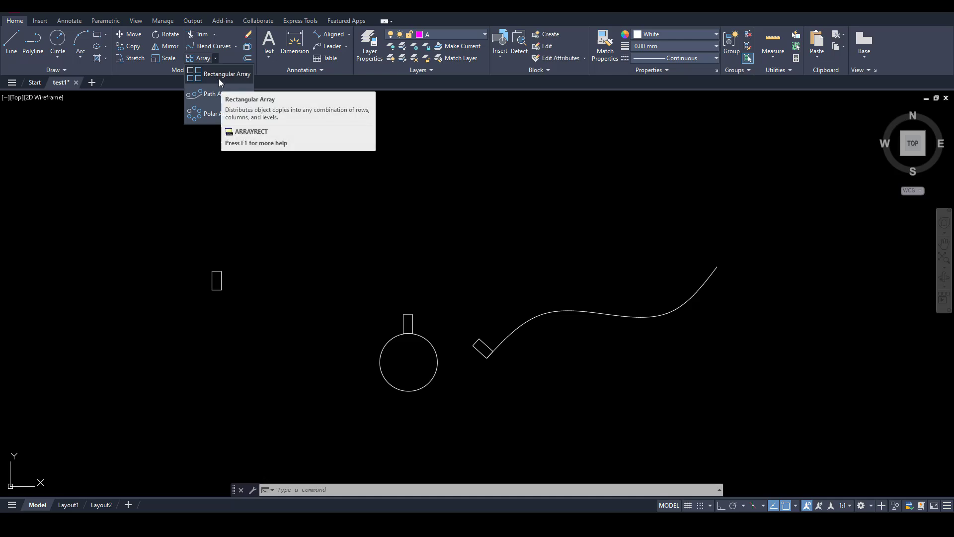
Make a 4×3 rectangular array of the small upright rectangle, spaced 1500 by 3000
click(218, 78)
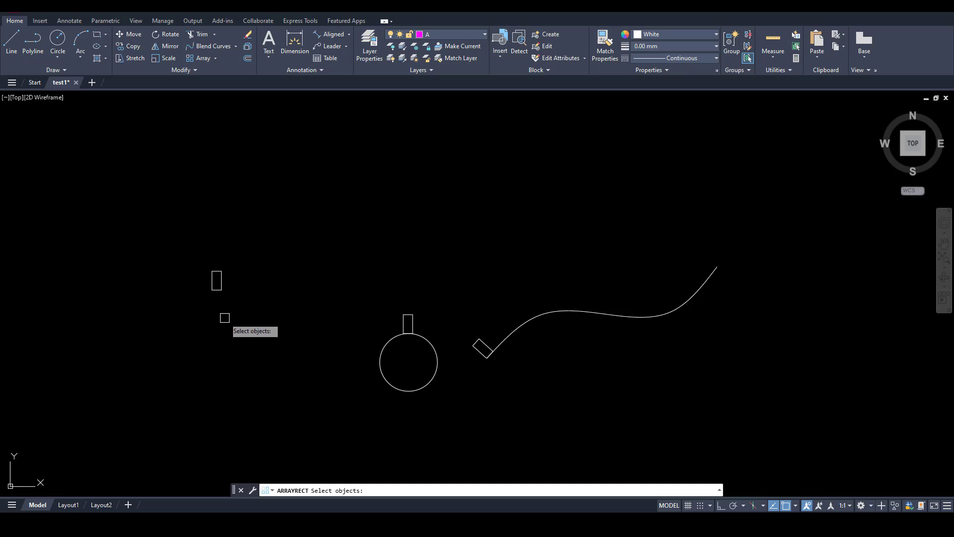
scroll(223, 312, up, 2)
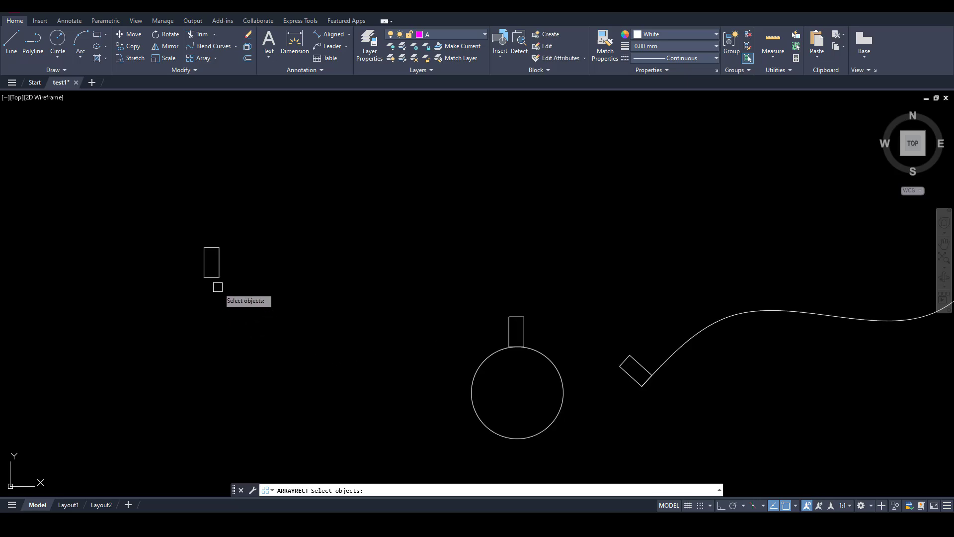
click(219, 263)
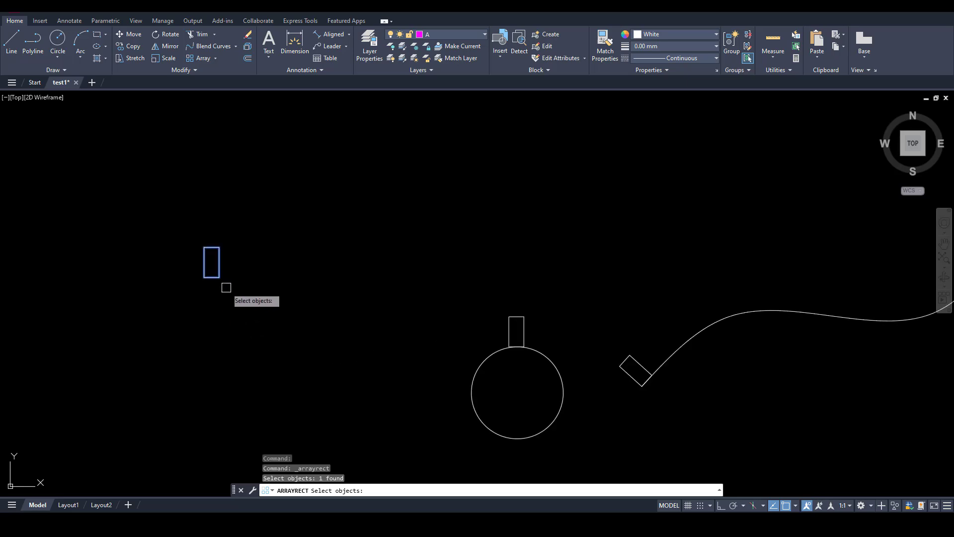
key(Return)
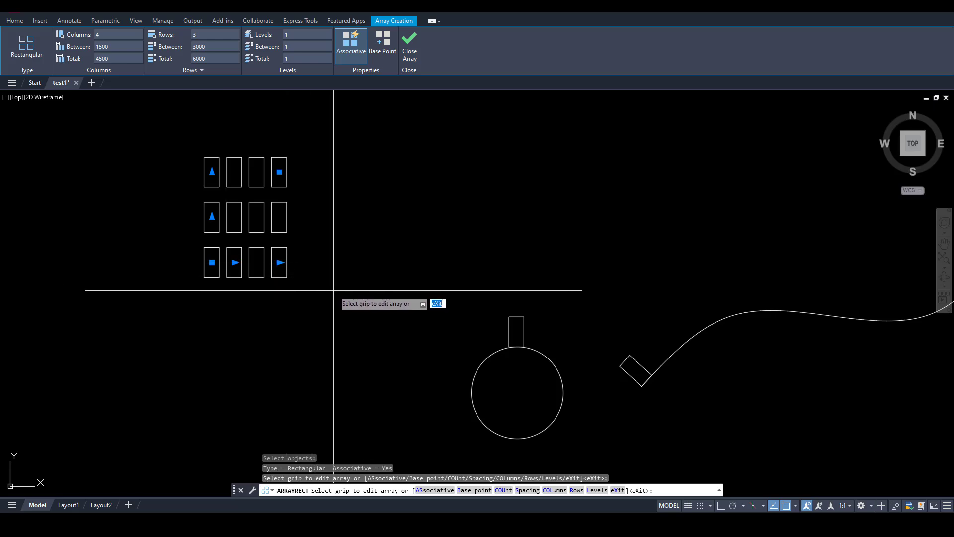
key(Return)
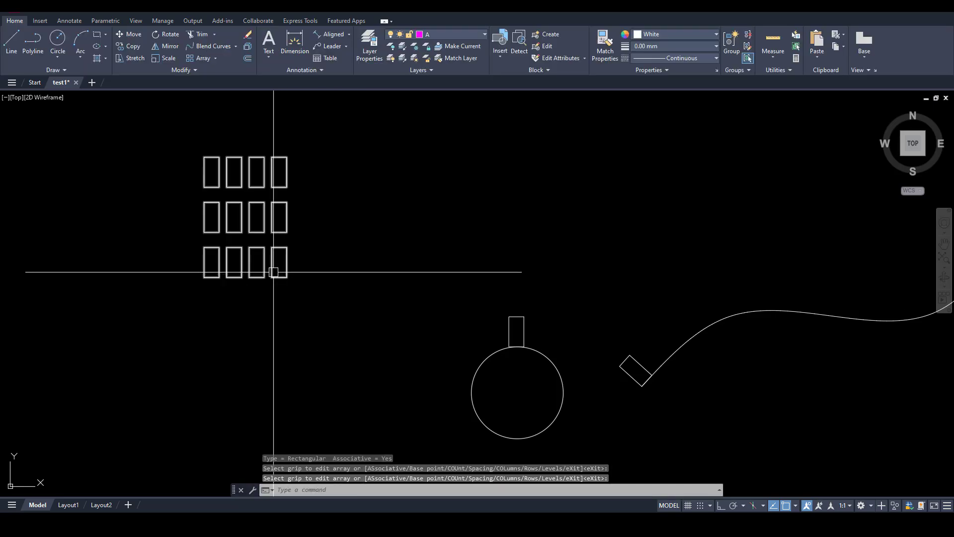
click(273, 271)
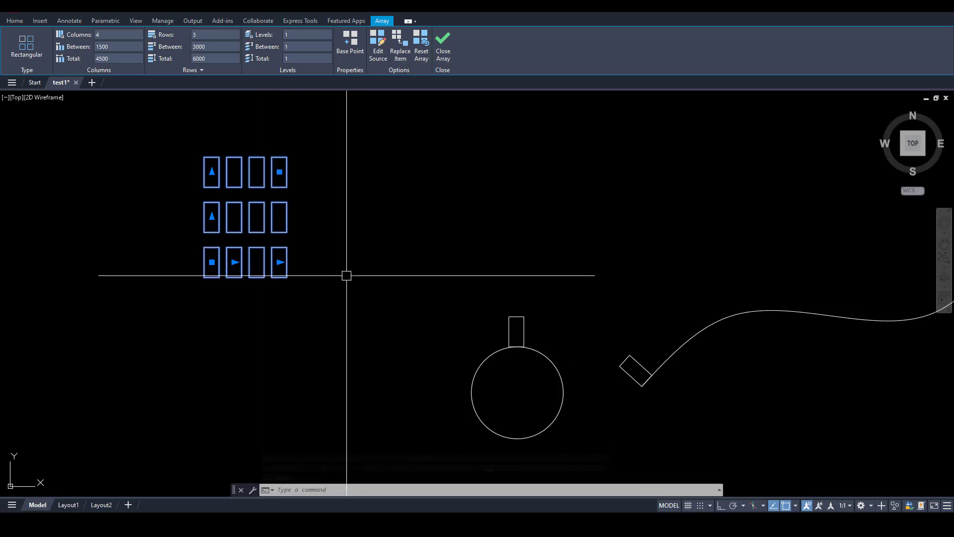
mouse_move(251, 269)
middle_down()
mouse_move(245, 296)
mouse_move(291, 304)
middle_up()
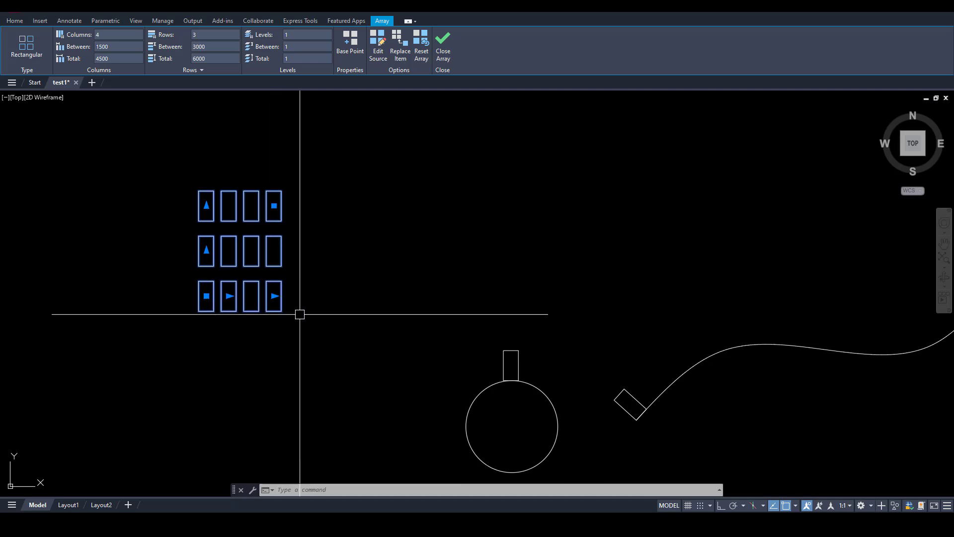
key(Escape)
click(274, 267)
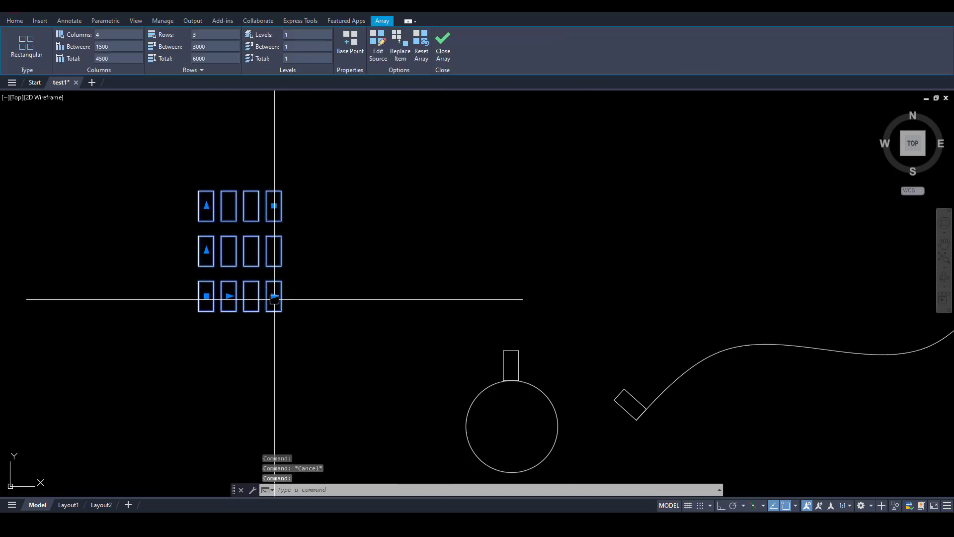
key(Escape)
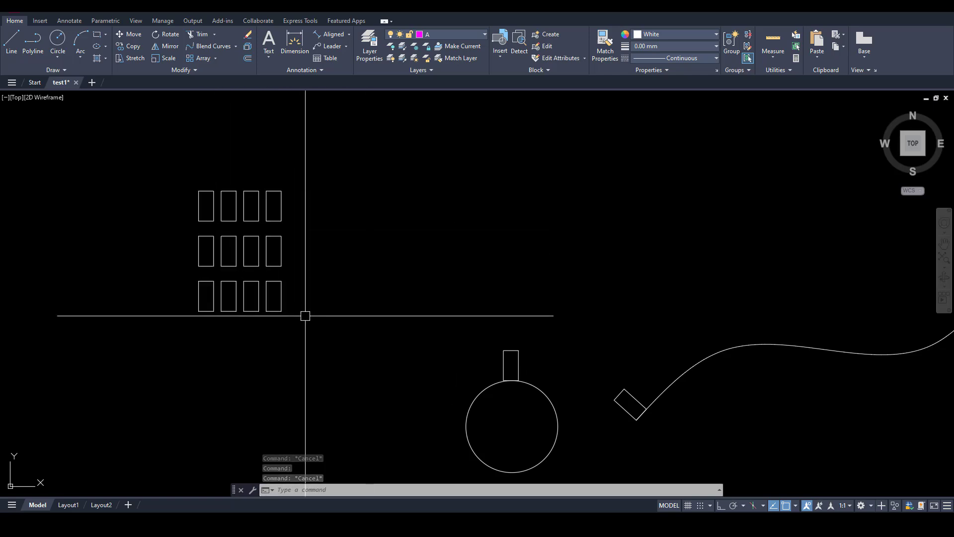
click(278, 265)
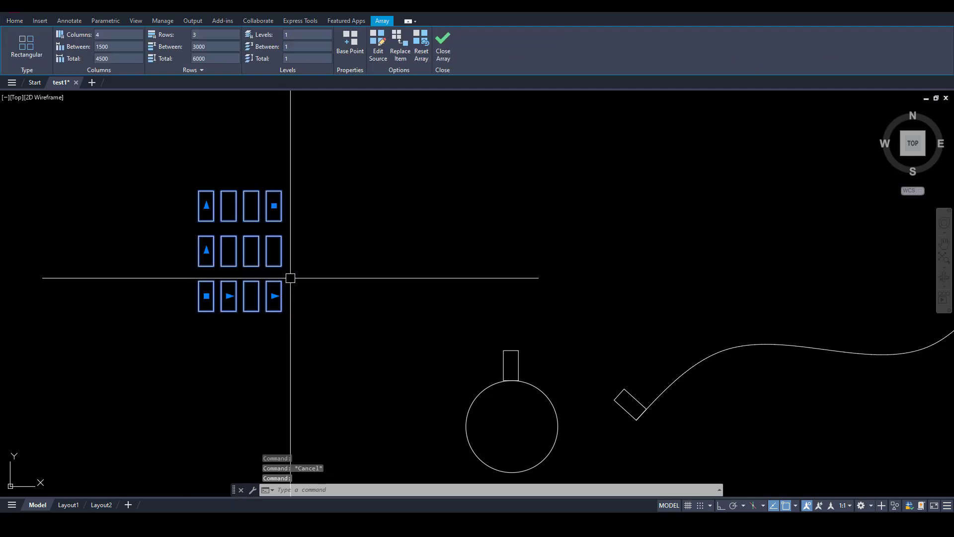
key(Escape)
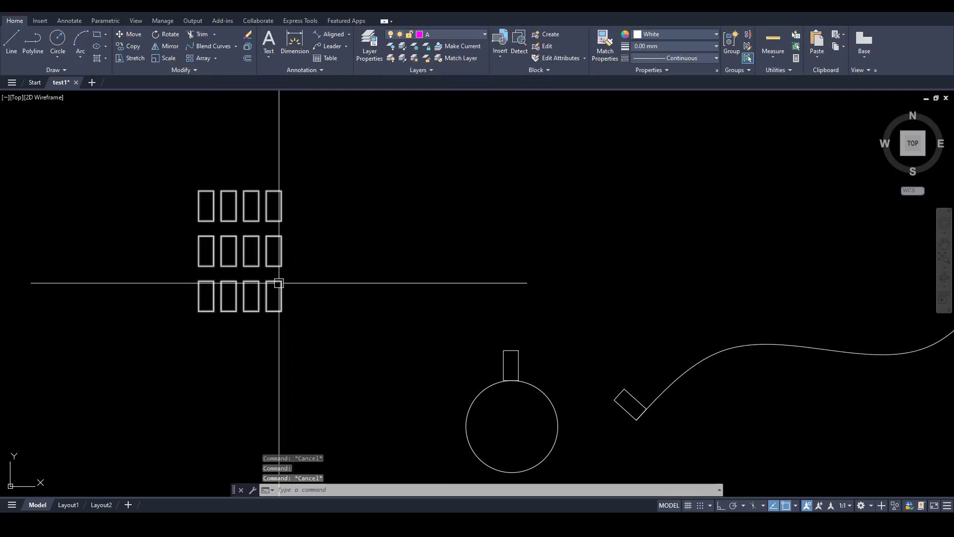
click(277, 267)
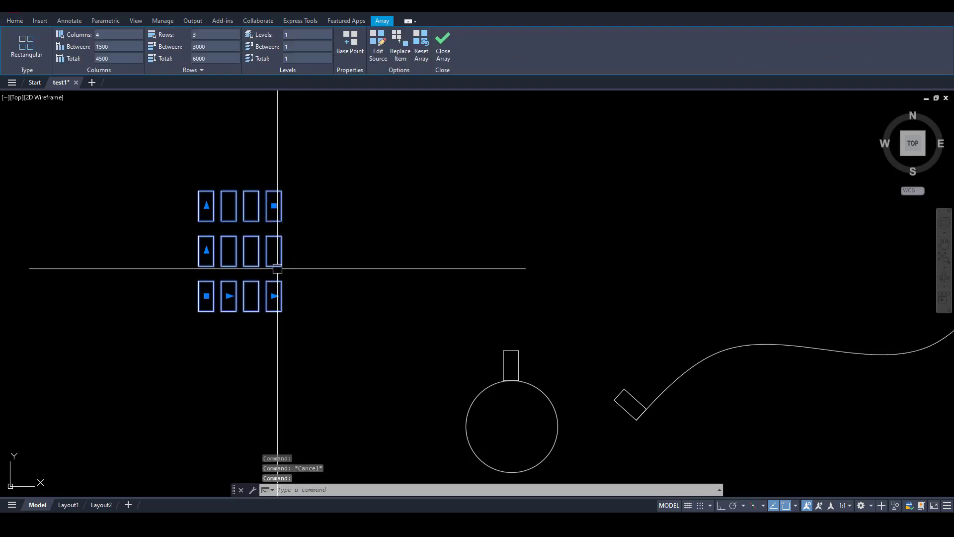
click(119, 35)
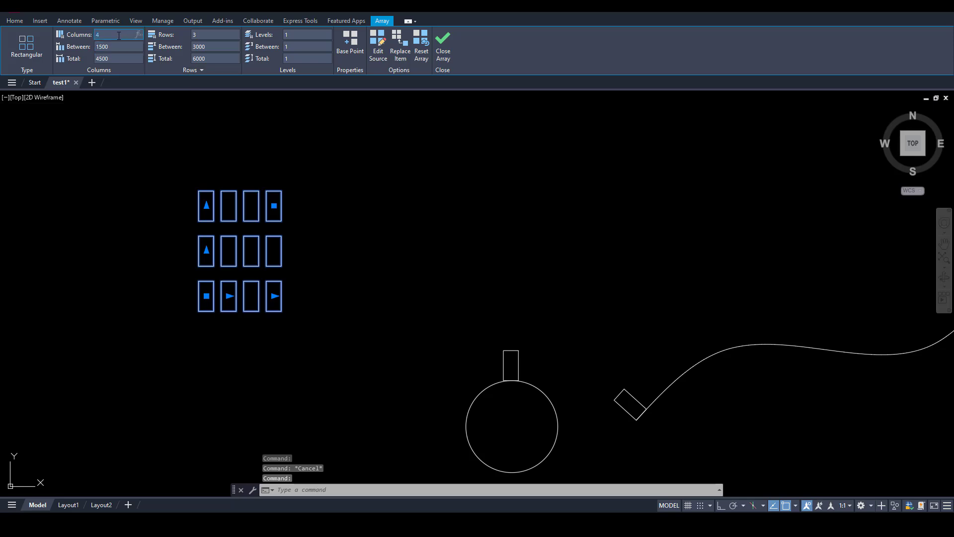
Set the array to 5 columns and 5 rows, 3000 between columns and 5000 between rows
text(5)
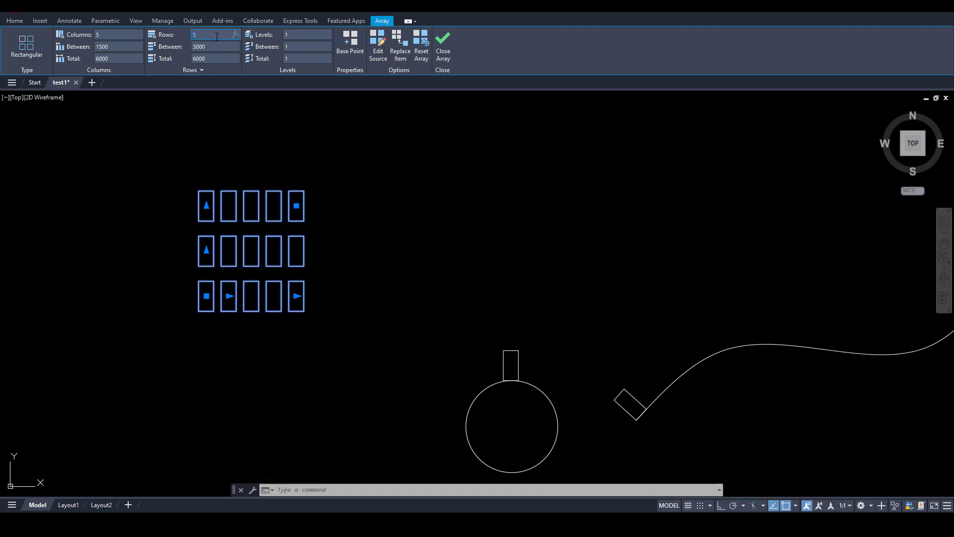
key(Return)
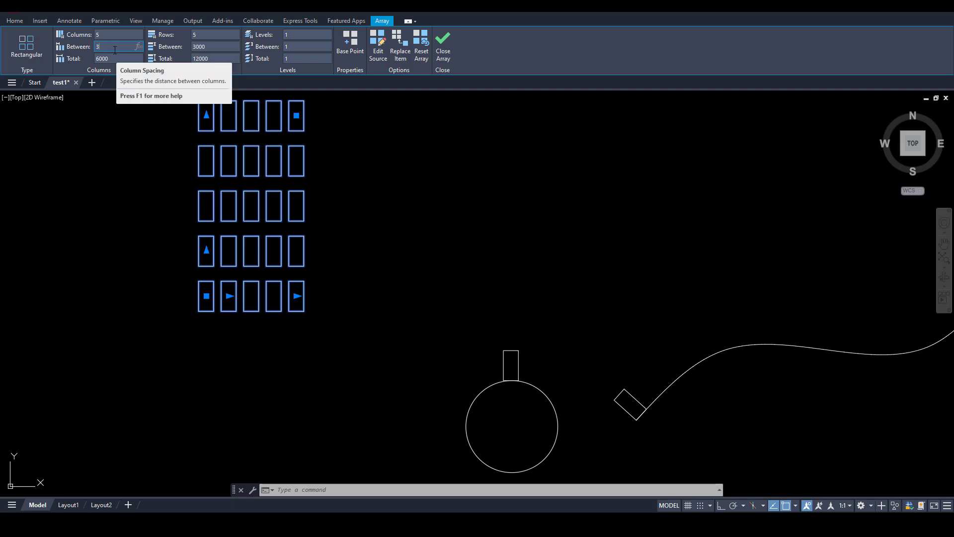
key(Return)
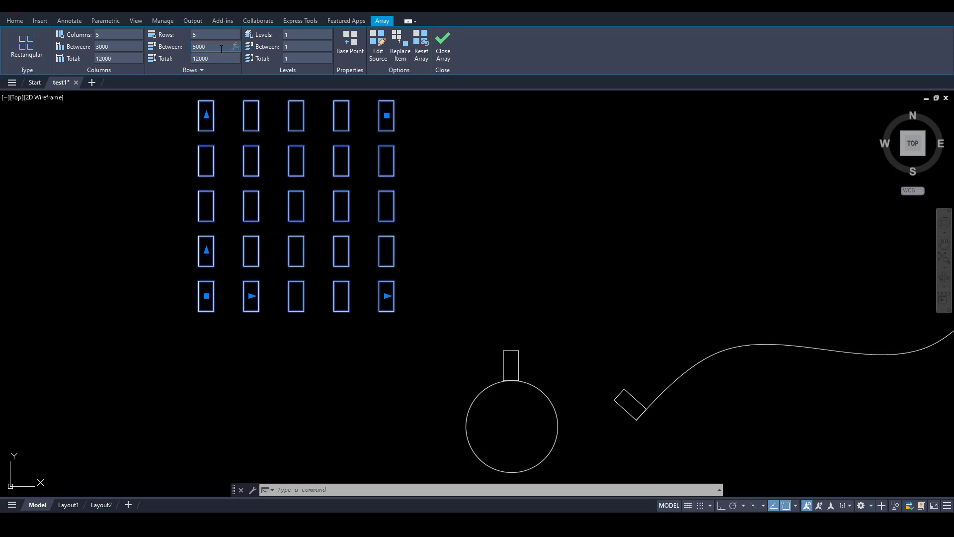
key(Return)
scroll(350, 329, down, 4)
scroll(353, 298, up, 2)
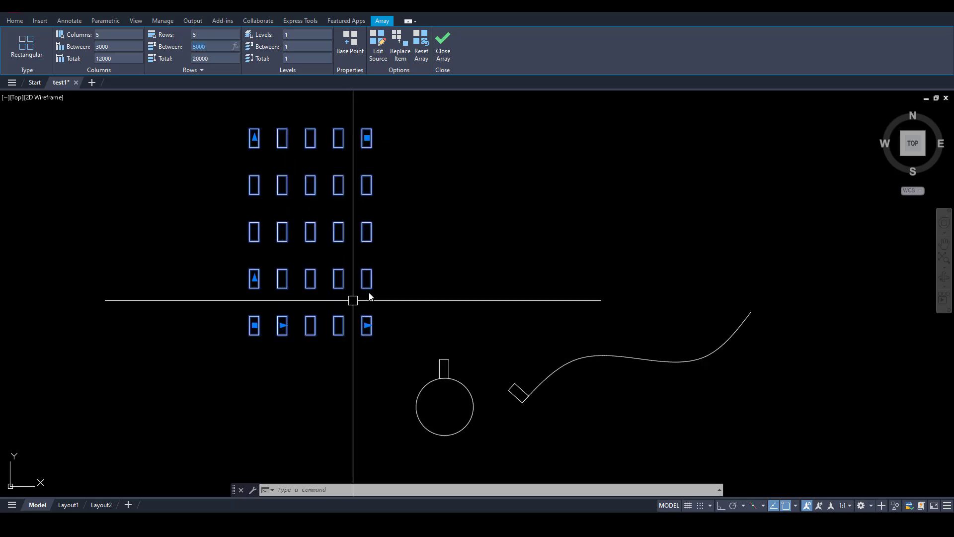
key(Escape)
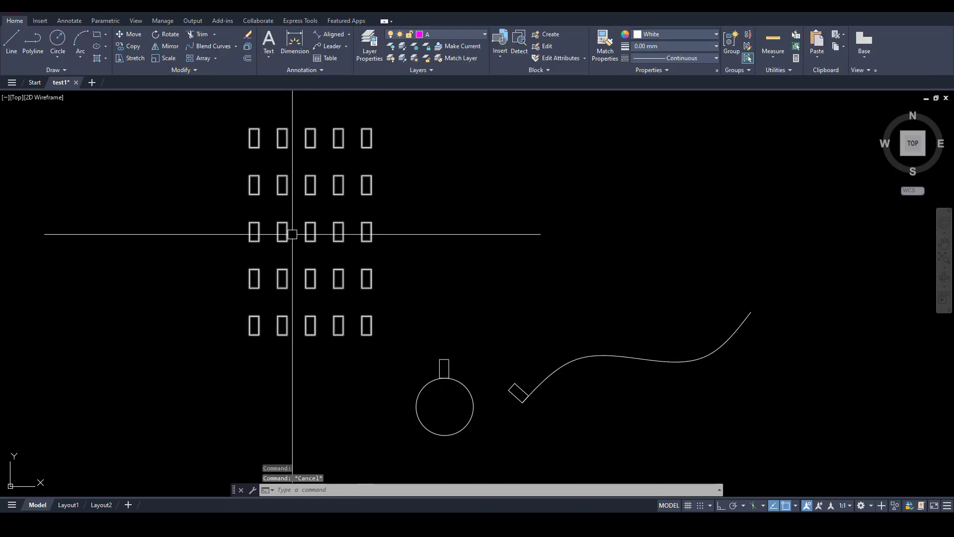
click(250, 134)
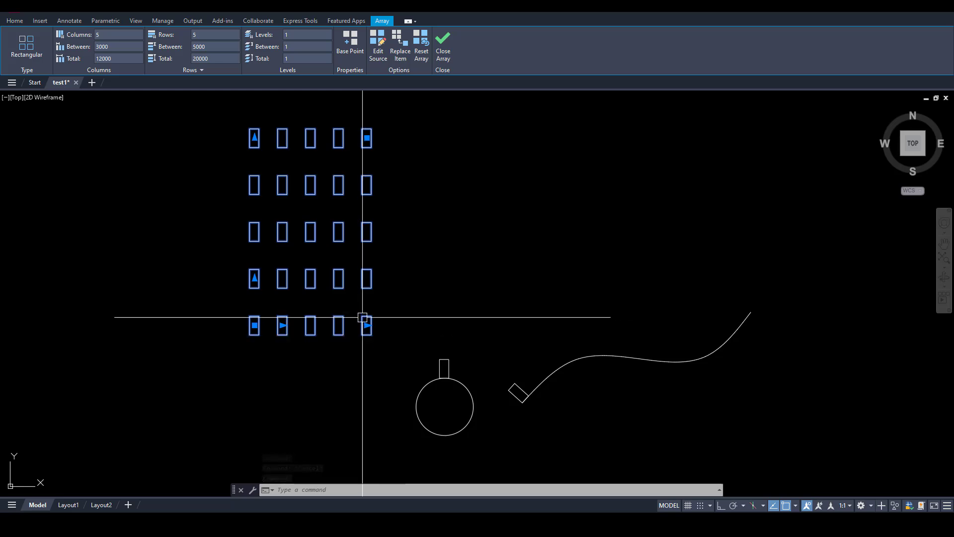
Select and deselect the 5×5 grid several times to confirm it is a single array object
key(Escape)
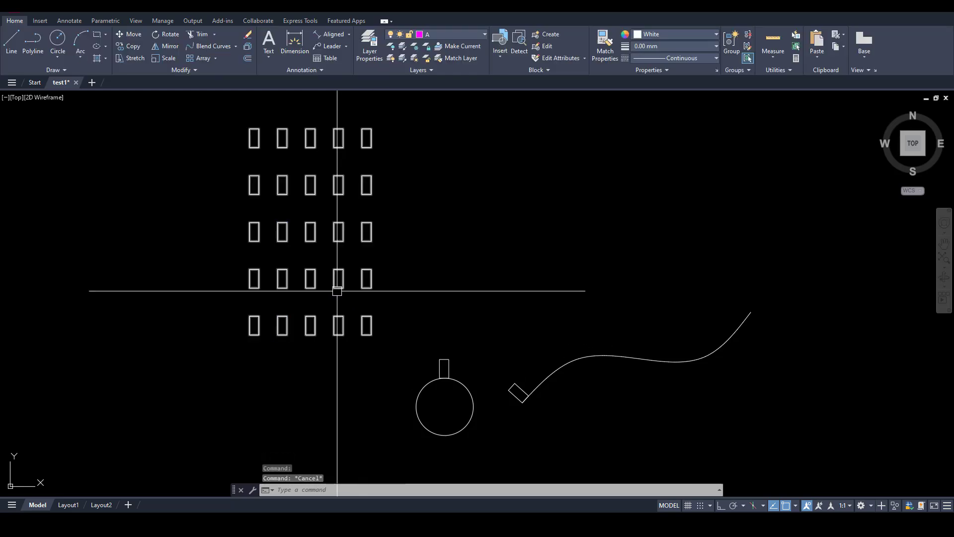
click(337, 287)
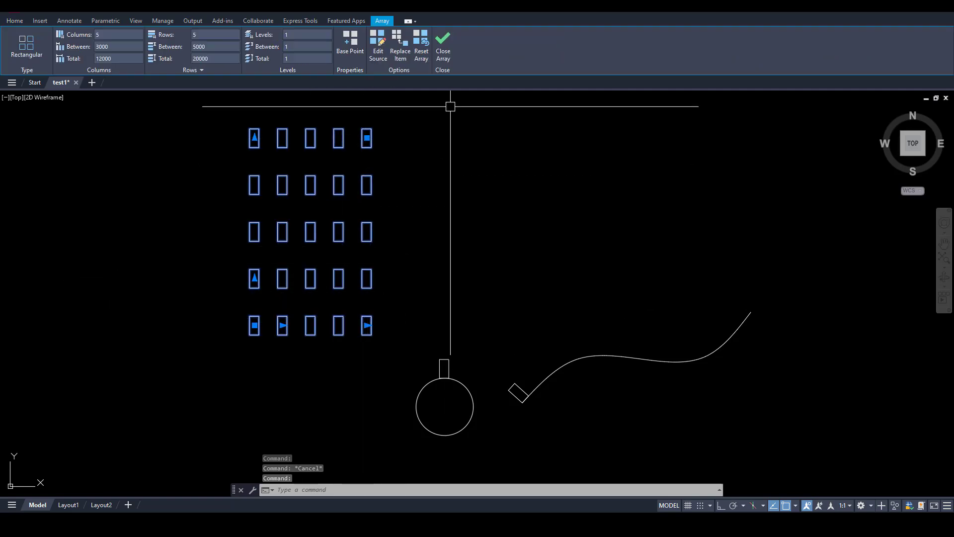
click(442, 44)
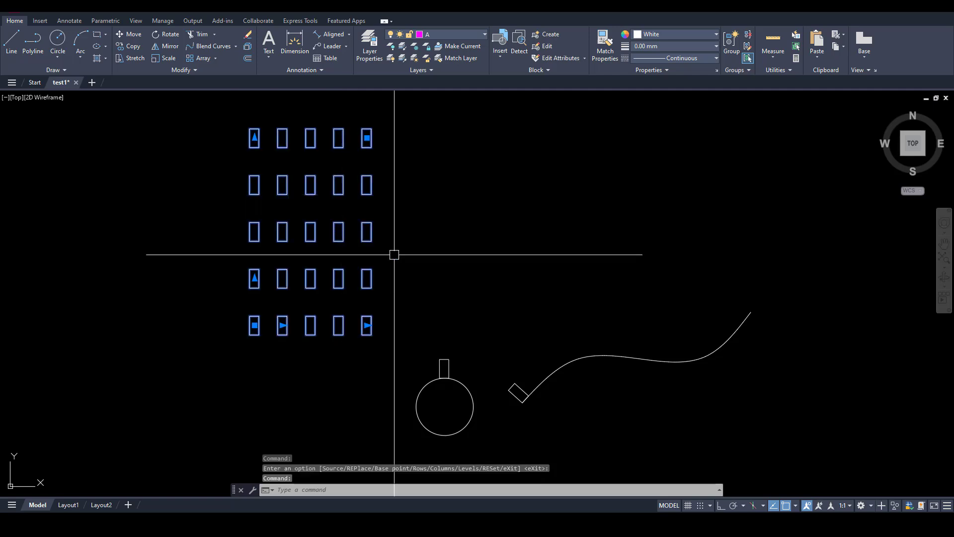
key(Escape)
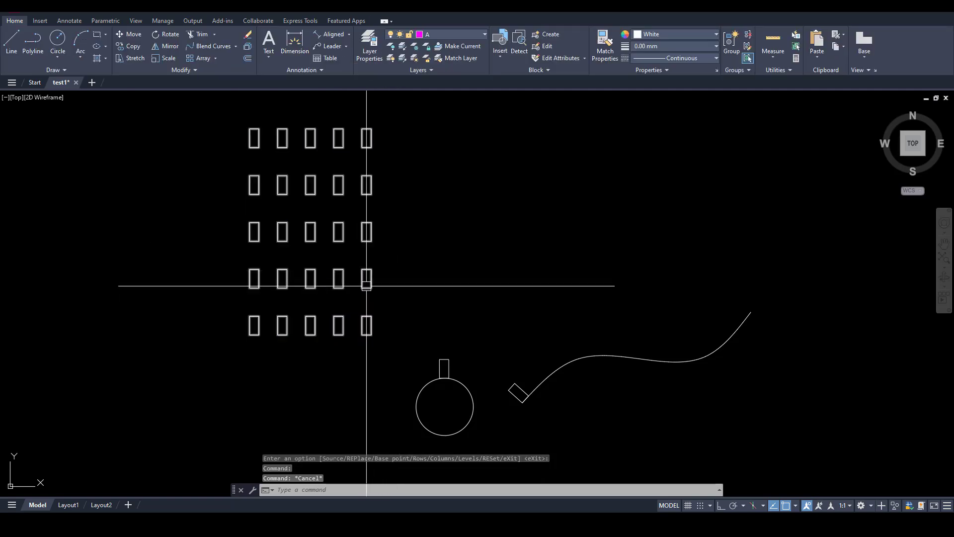
click(366, 285)
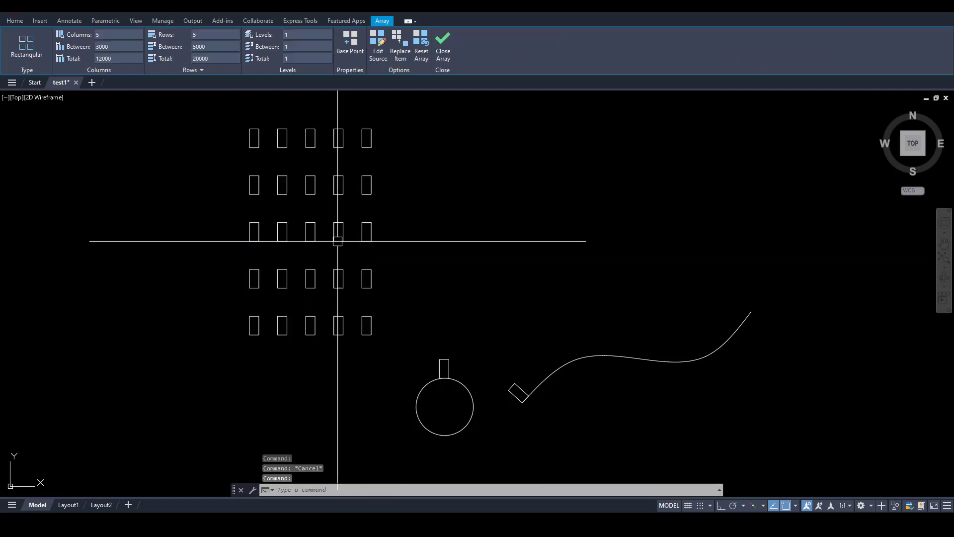
key(Escape)
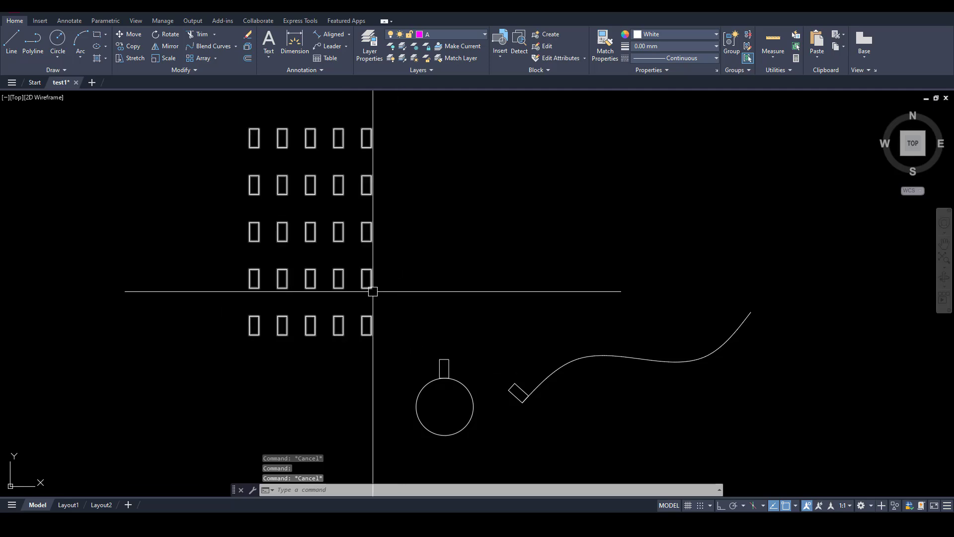
click(372, 279)
key(Escape)
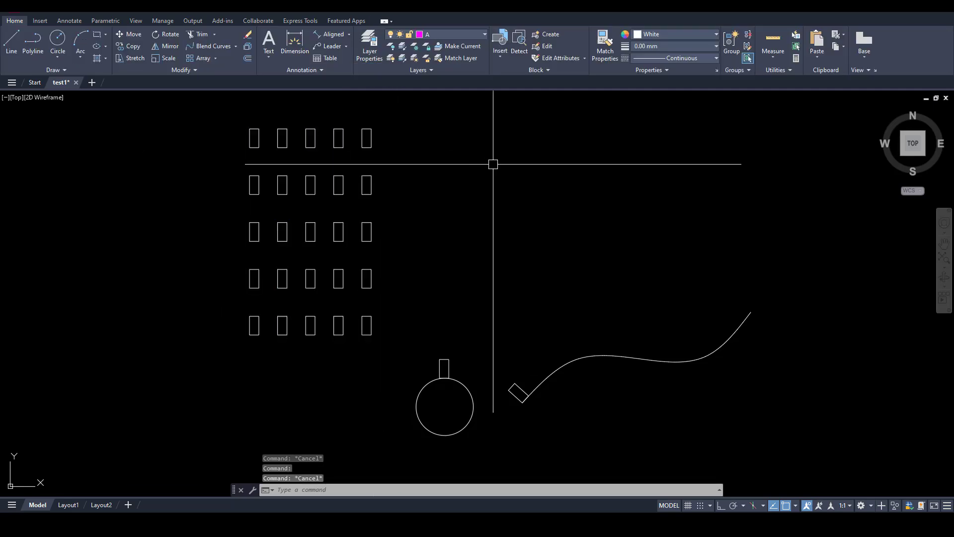
click(335, 146)
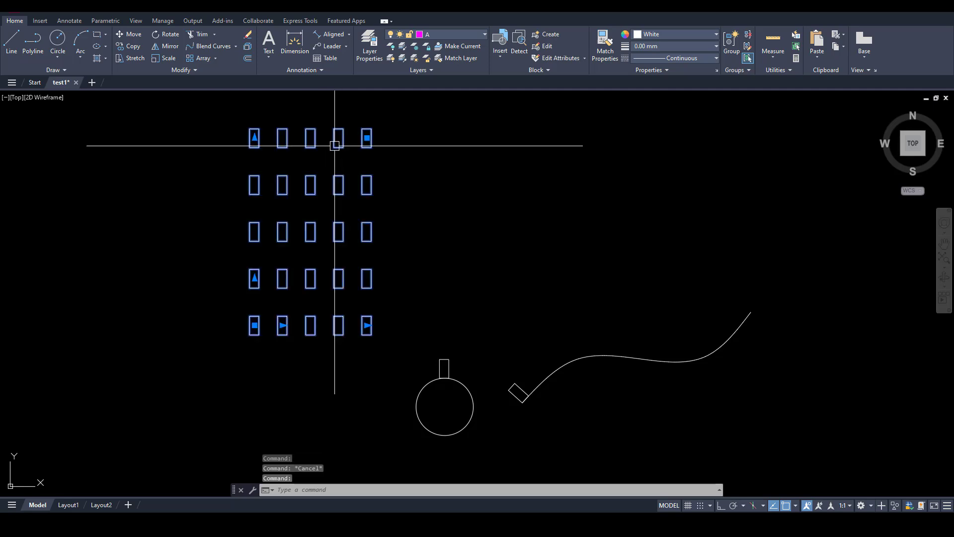
key(Escape)
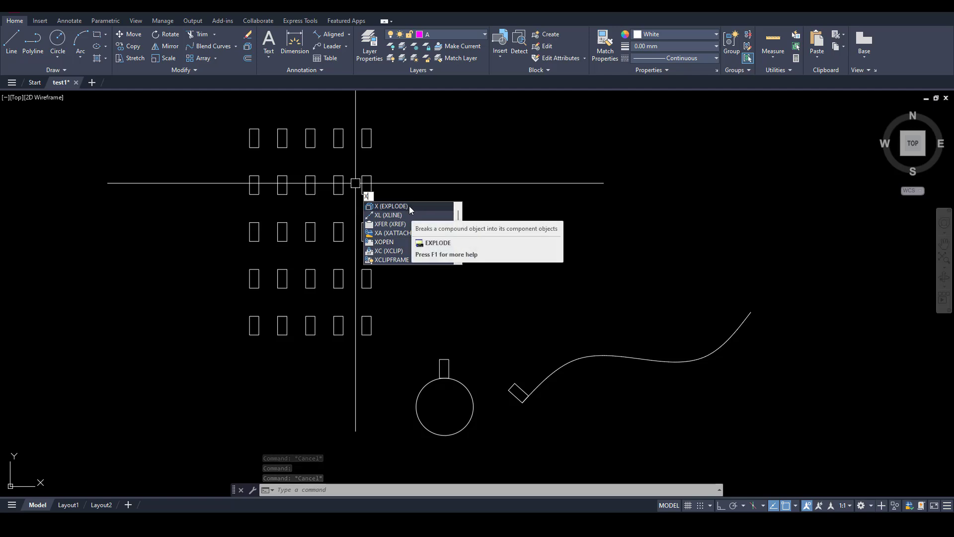
mouse_move(390, 206)
text(X)
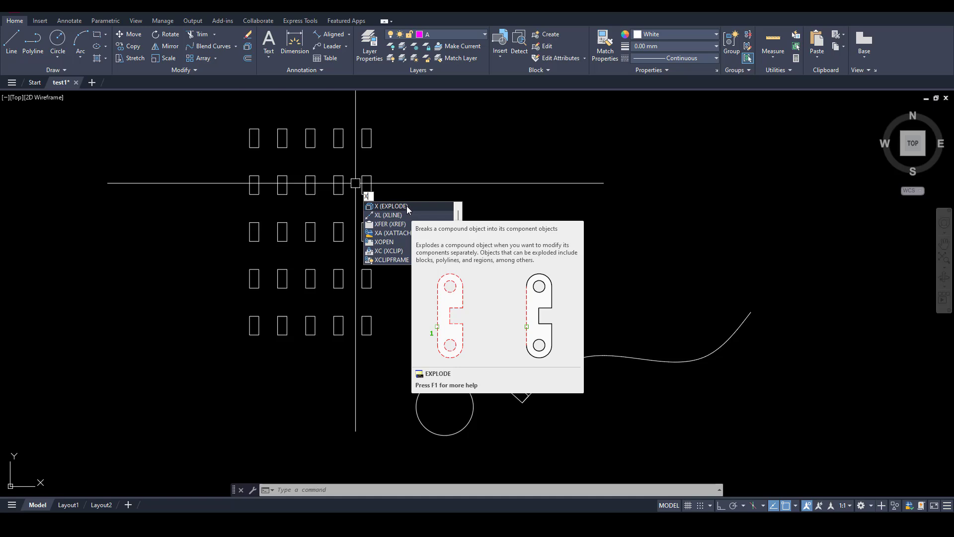
Explode the 5×5 rectangle array with EXPLODE
key(Escape)
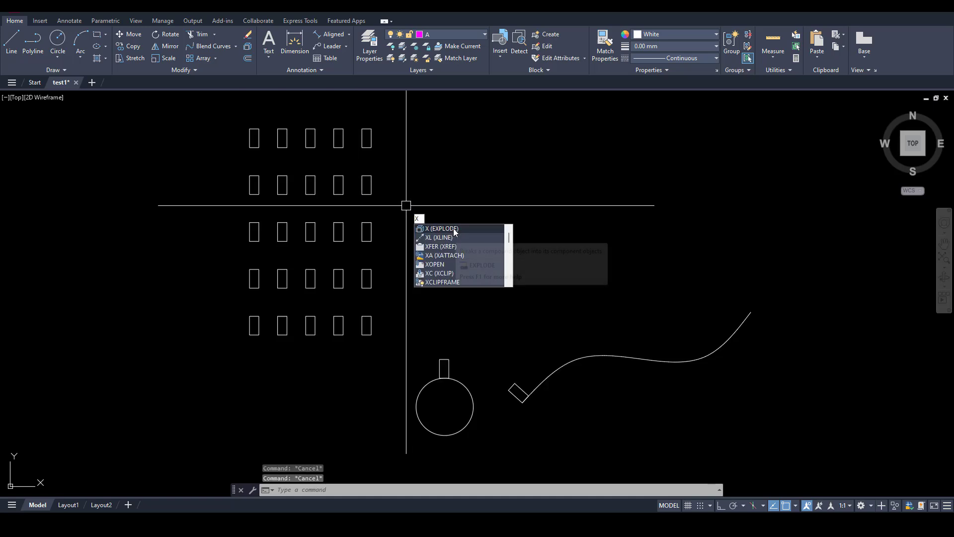
click(453, 228)
click(368, 195)
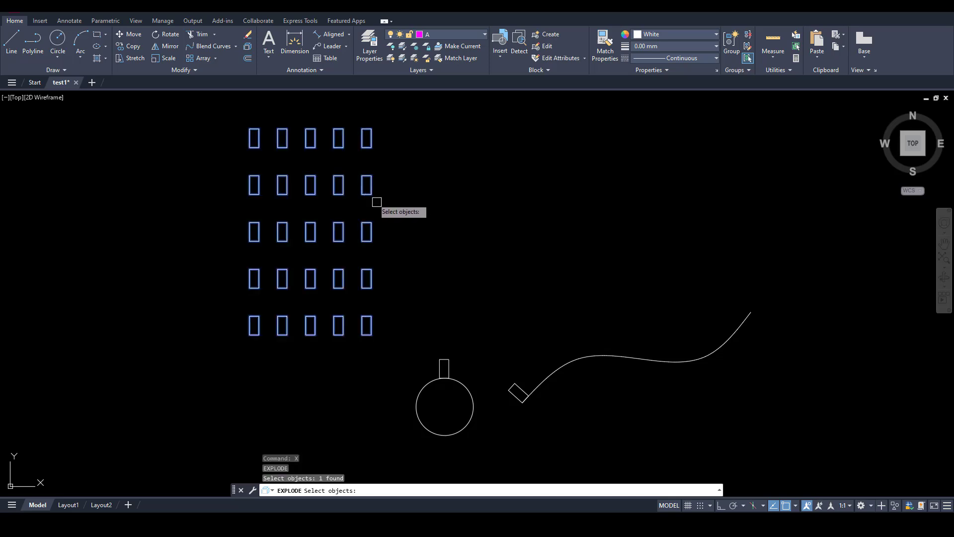
key(Return)
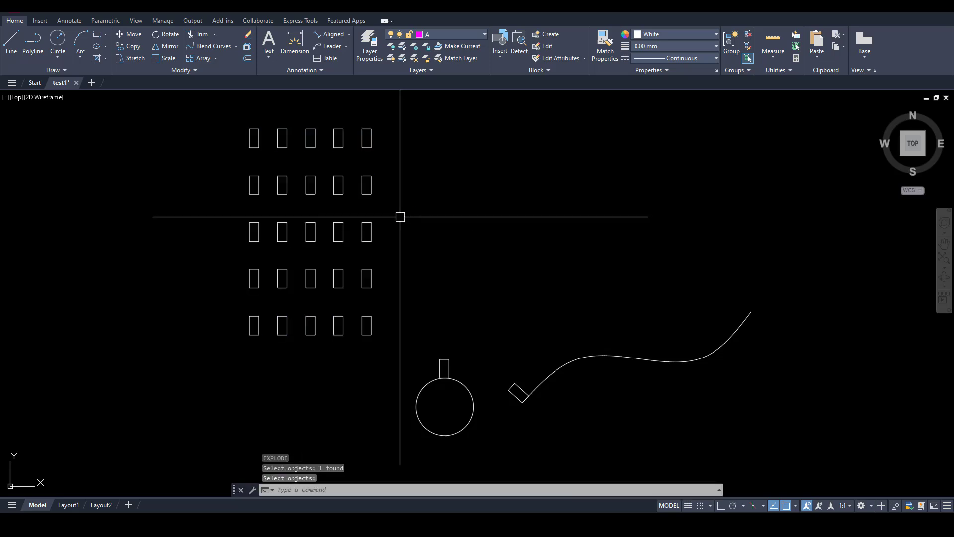
click(390, 201)
key(Escape)
scroll(363, 194, down, 3)
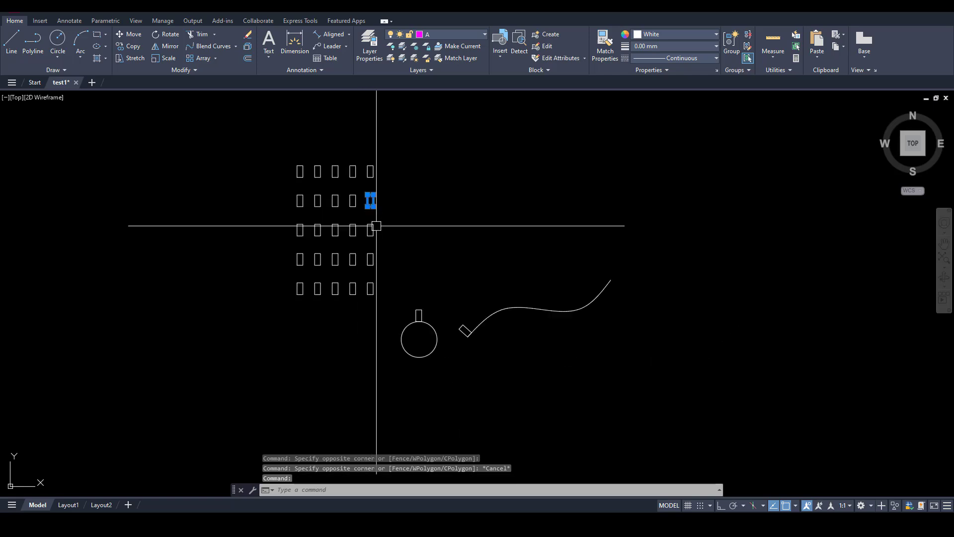
key(Escape)
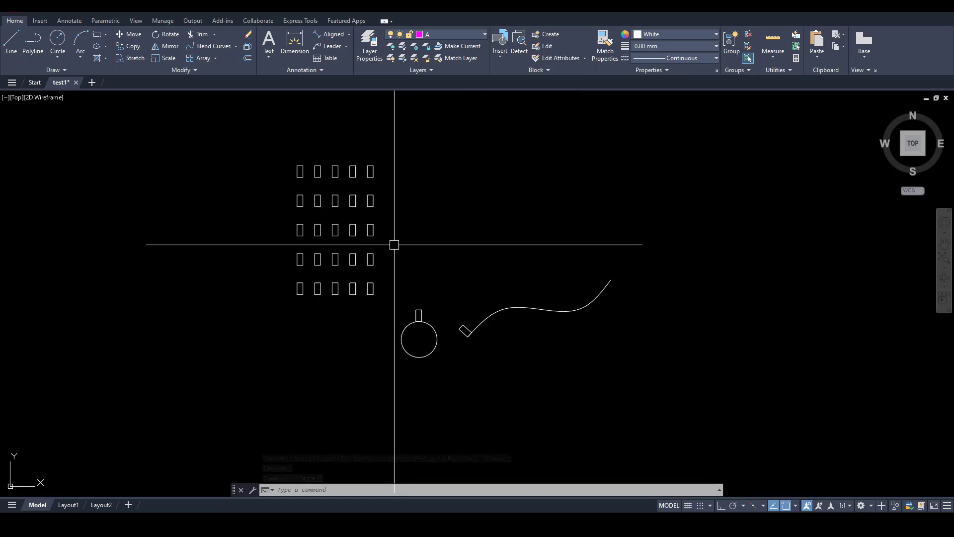
Select one rectangle from the grid to confirm it is now a separate object
click(370, 230)
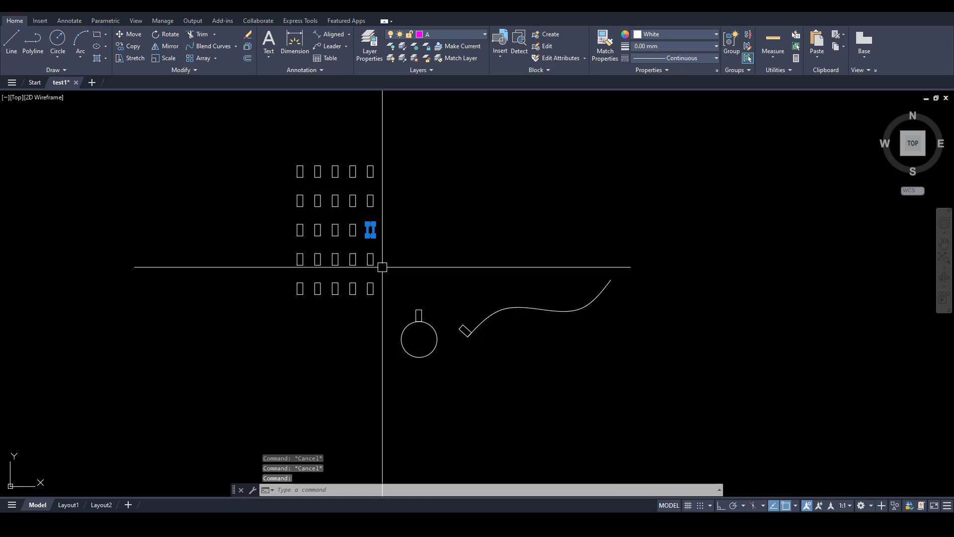
key(Escape)
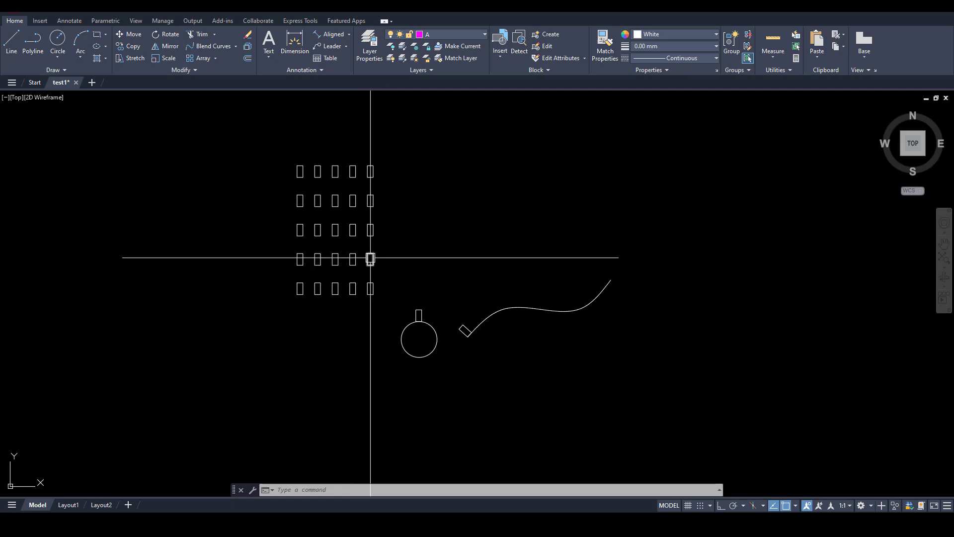
key(Escape)
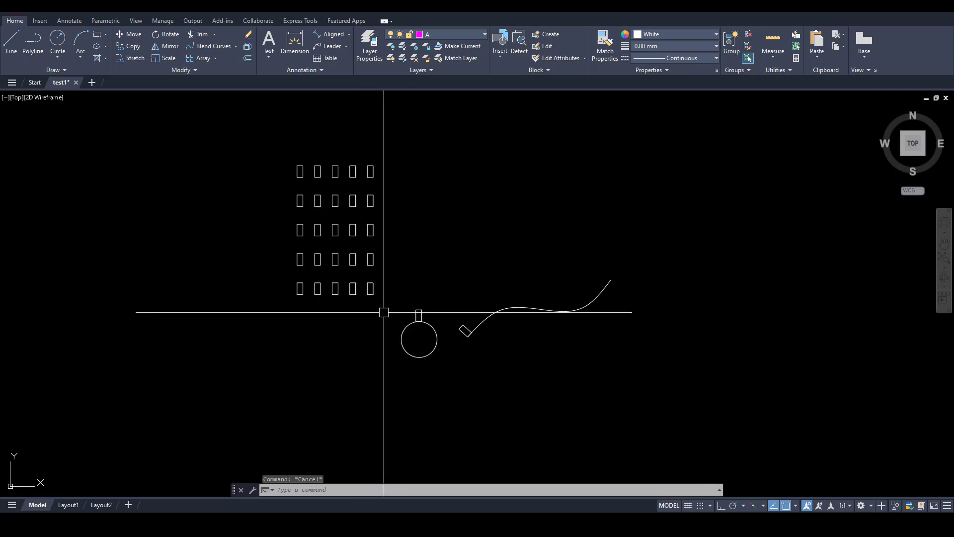
key(Escape)
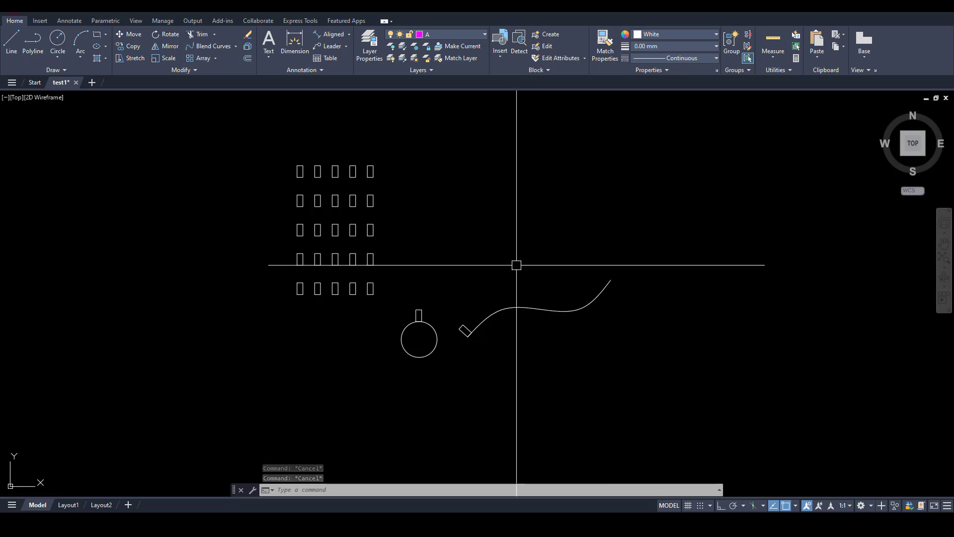
scroll(435, 335, up, 4)
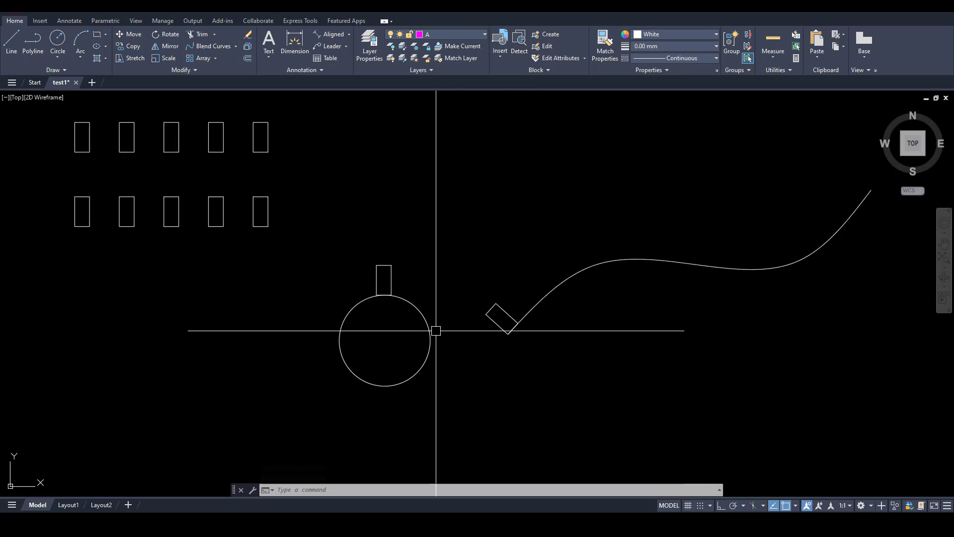
click(216, 58)
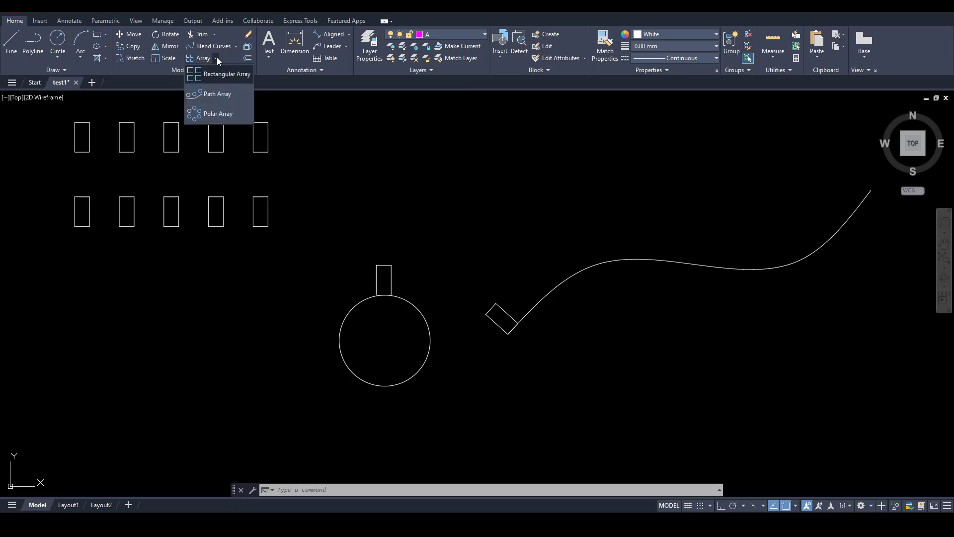
click(229, 96)
scroll(330, 244, down, 4)
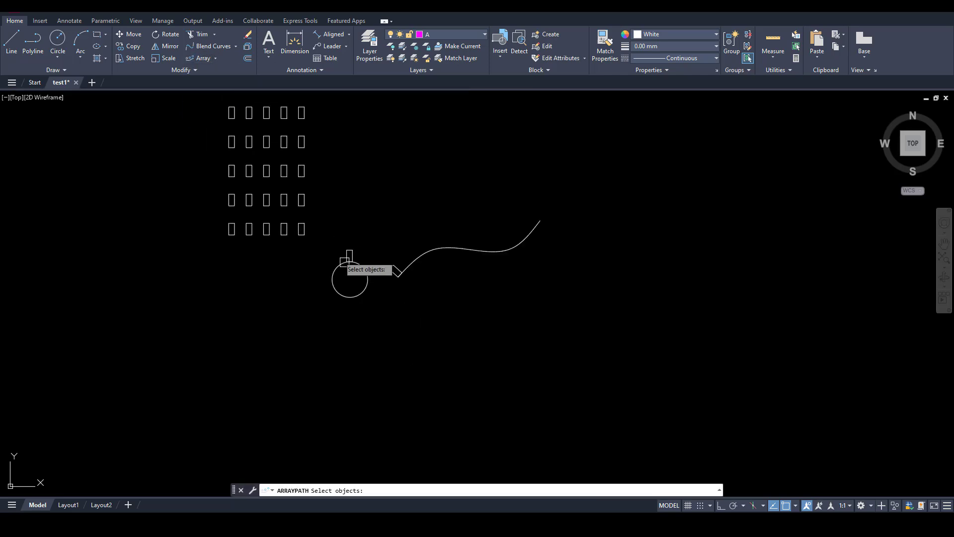
scroll(420, 287, up, 4)
scroll(412, 298, down, 2)
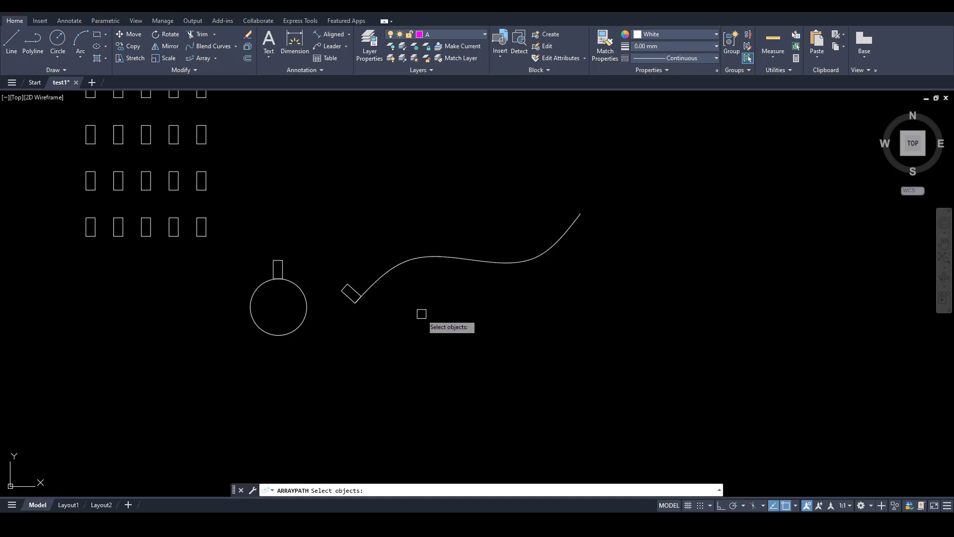
click(357, 288)
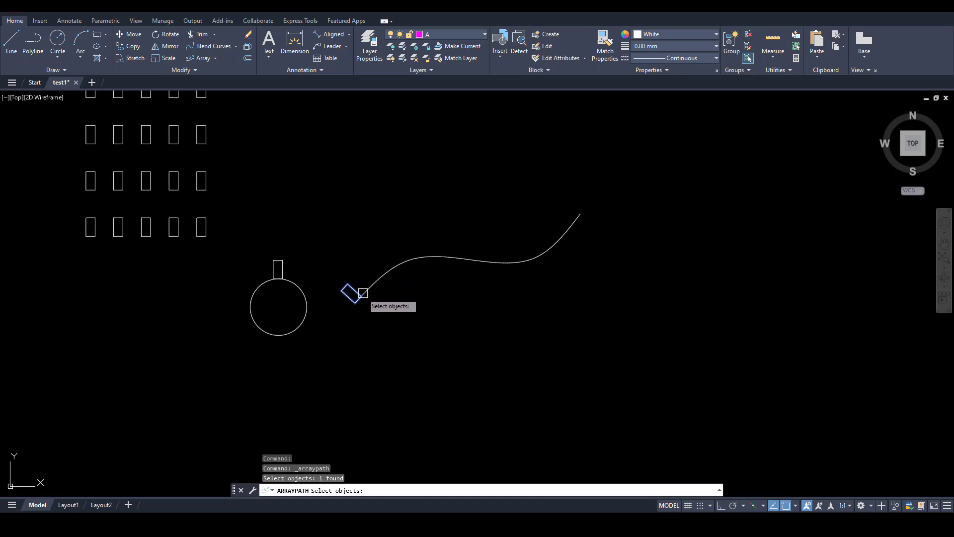
key(Return)
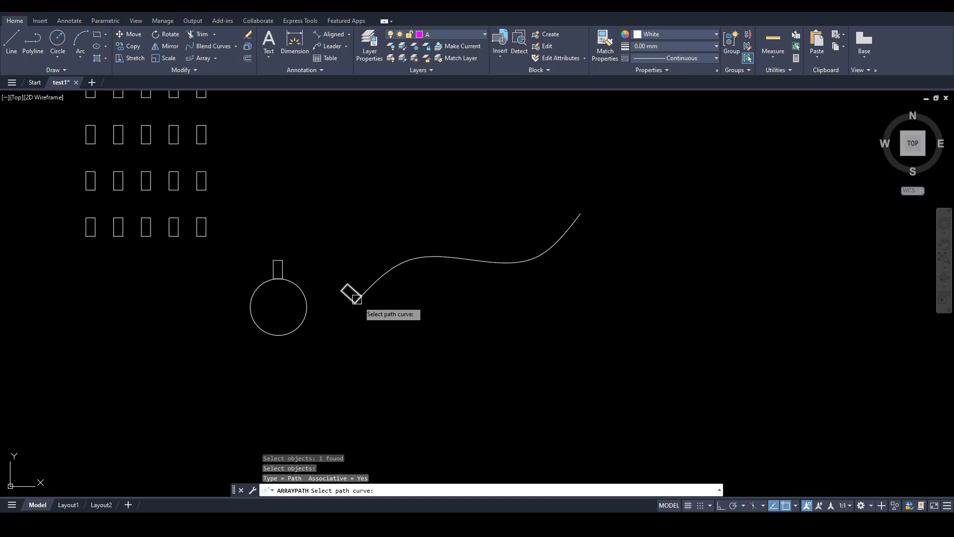
key(Escape)
scroll(101, 251, up, 2)
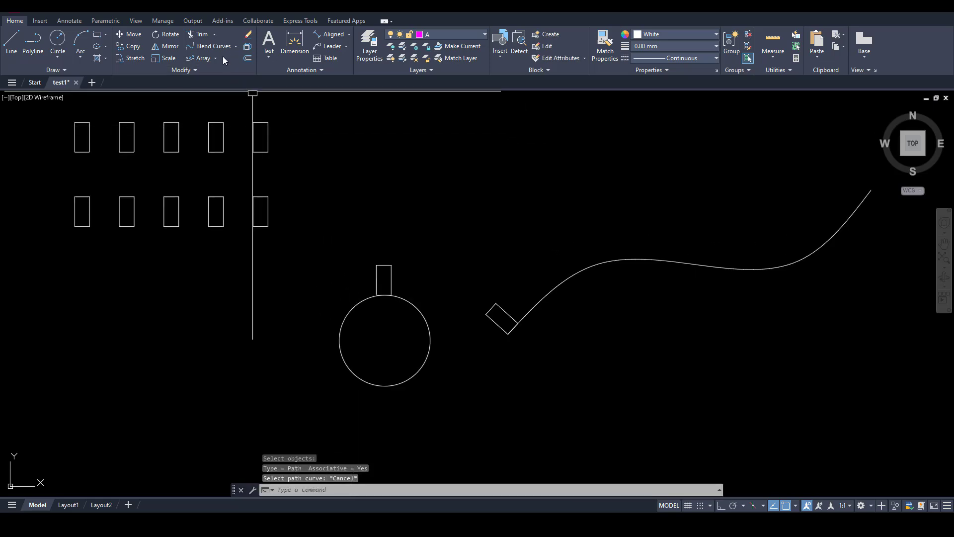
key(Return)
Path-array the tilted rectangle along the wavy spline: 9 items spaced 3232 apart
click(216, 59)
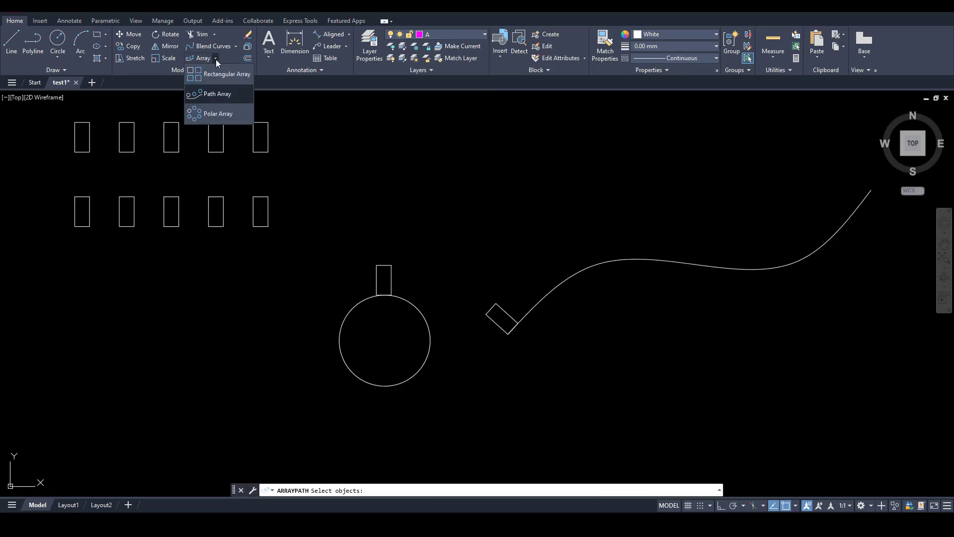
click(214, 93)
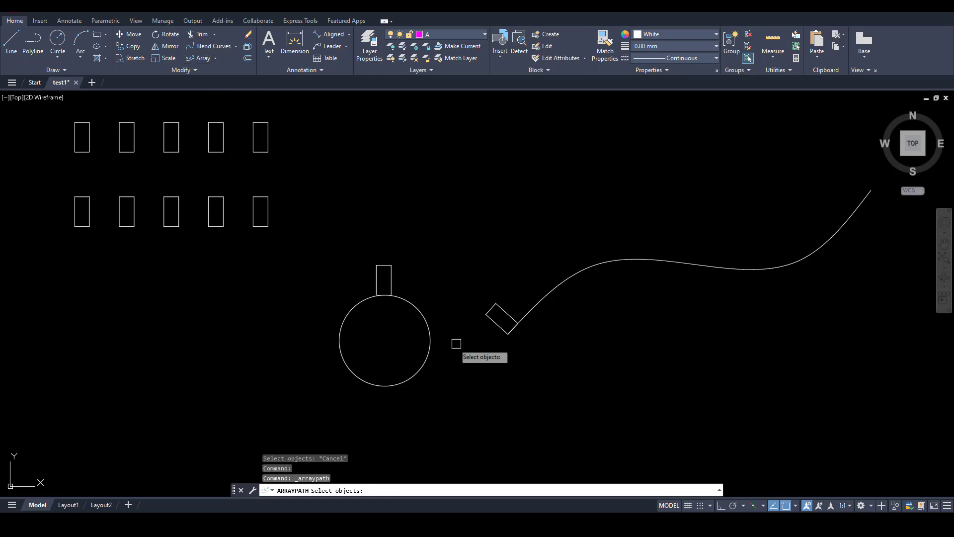
click(500, 328)
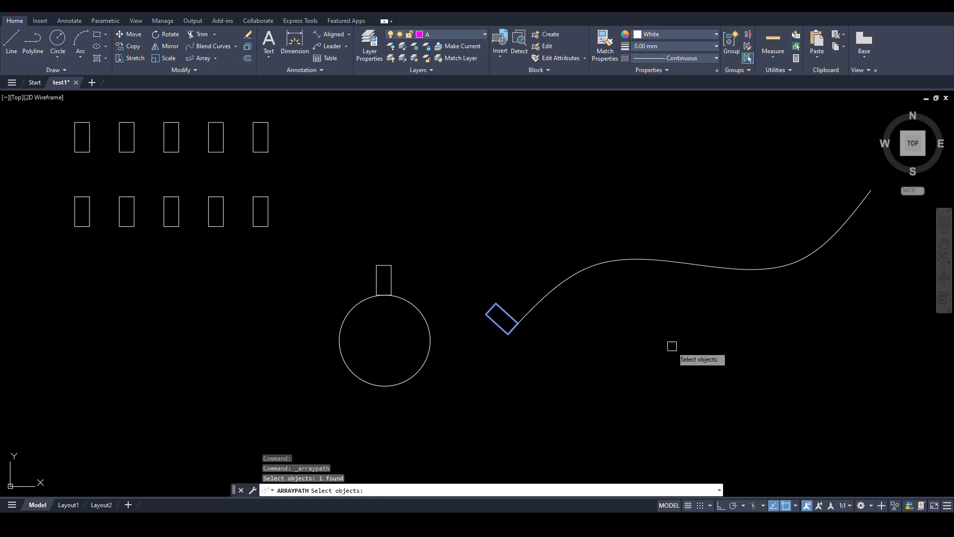
key(Return)
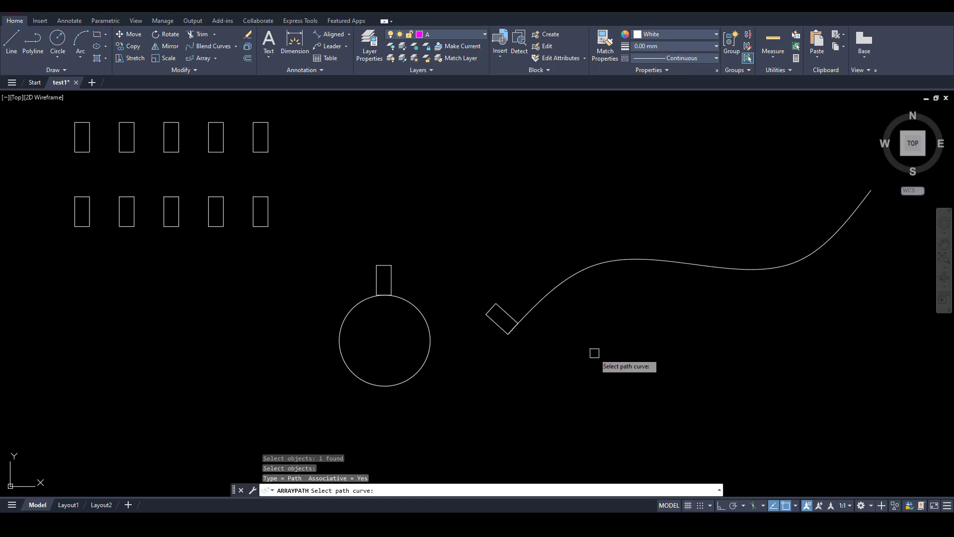
middle_drag(602, 355, 507, 367)
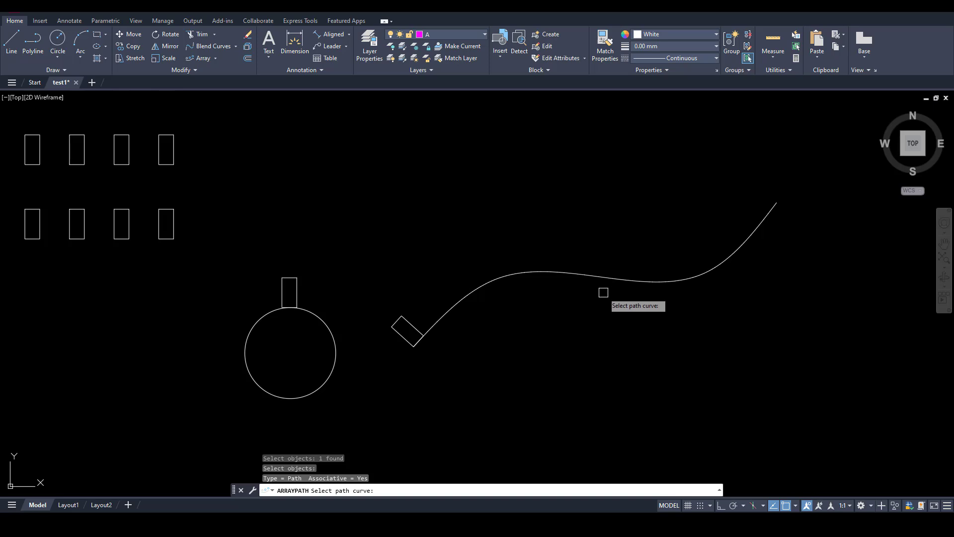
click(530, 275)
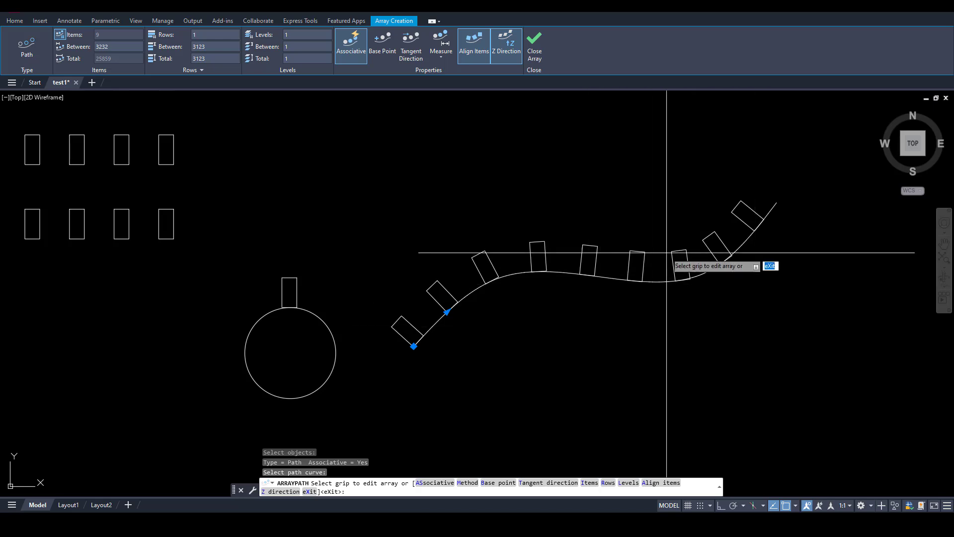
Finish the 9-item path array and select it for editing
key(Return)
click(600, 271)
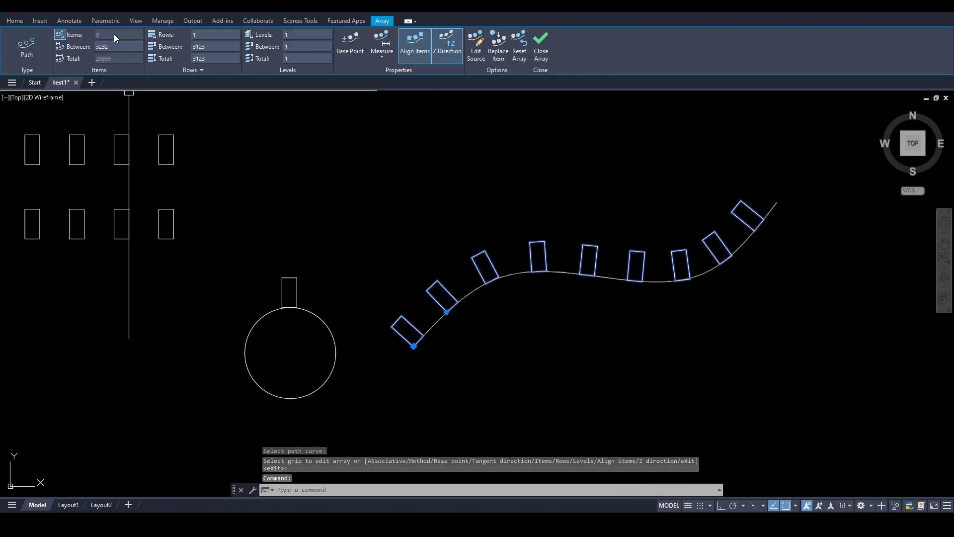
key(Escape)
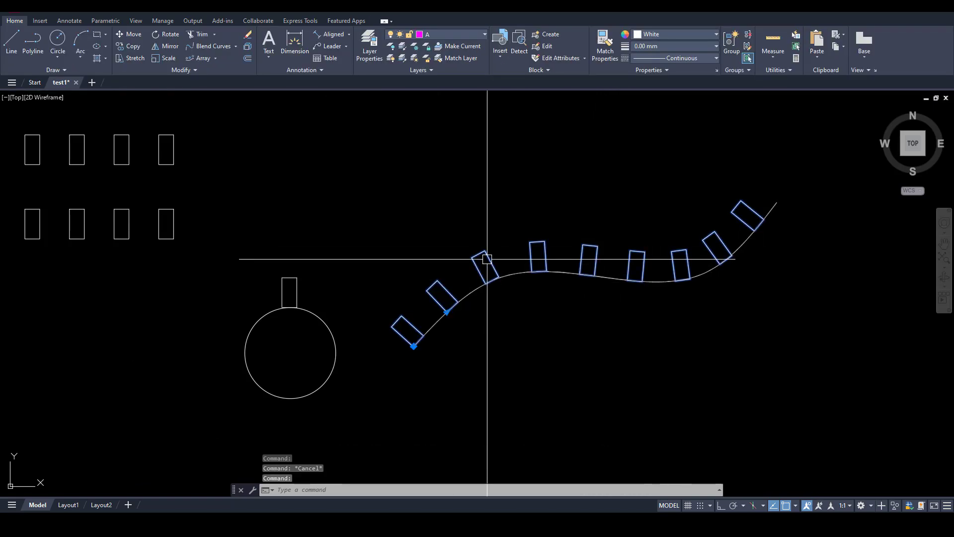
click(489, 261)
text(2000)
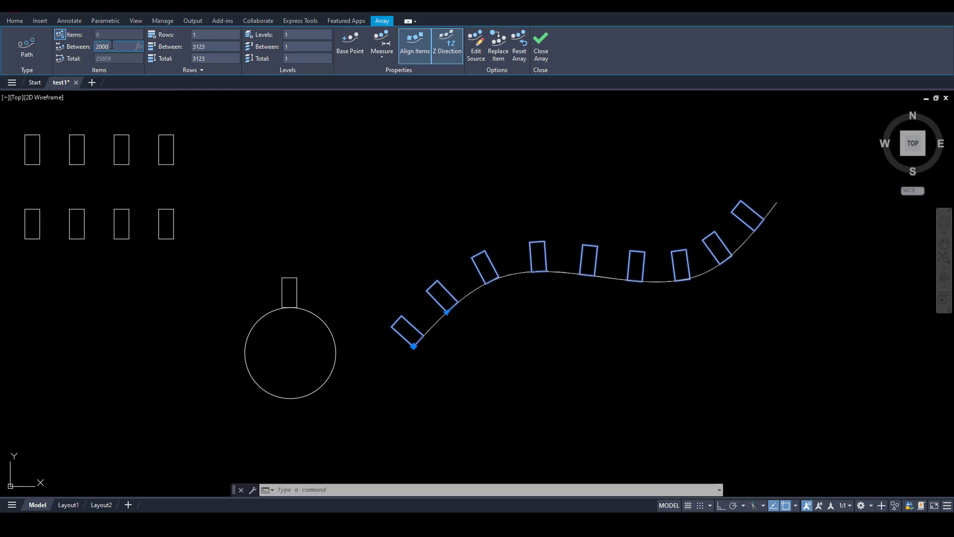
Try 2000 item spacing and a second row, then undo back to one row of 9
key(Return)
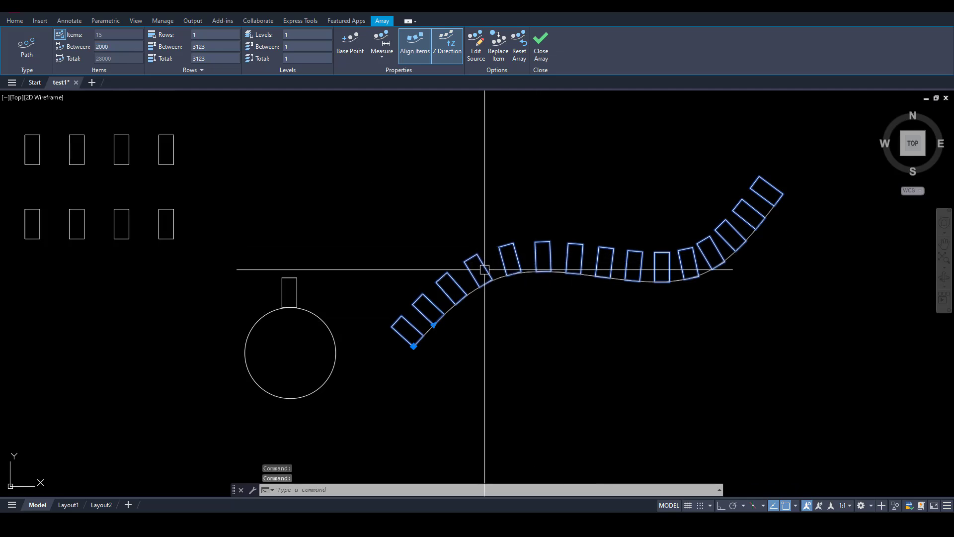
mouse_move(215, 34)
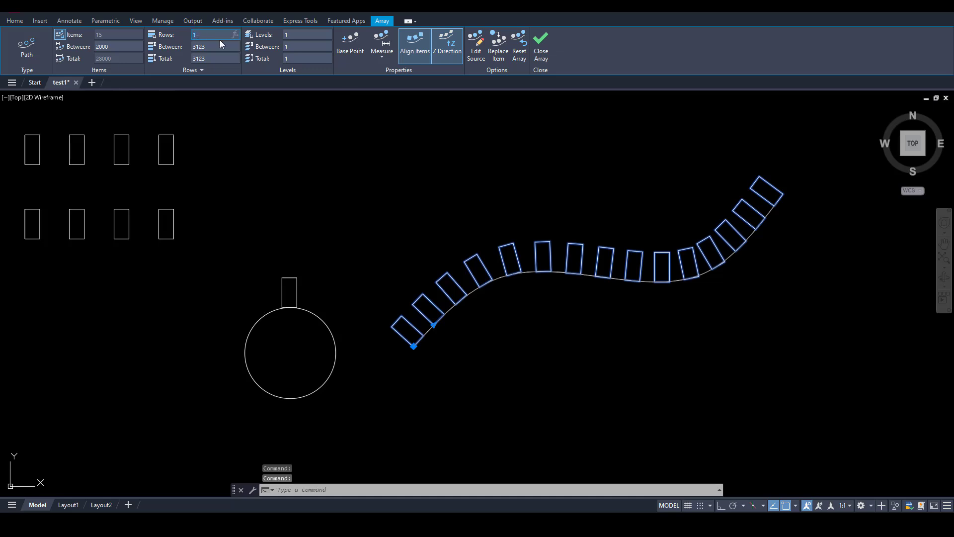
text(2)
key(Return)
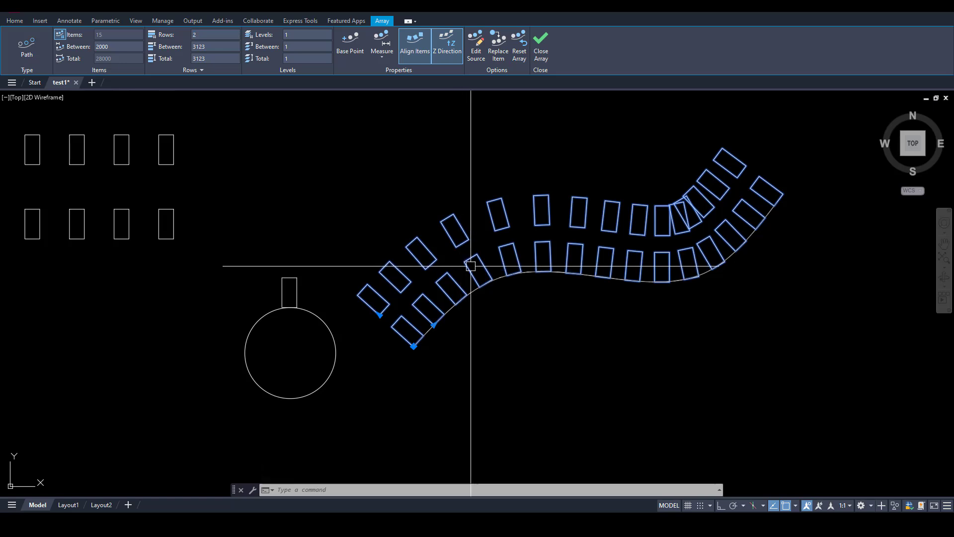
scroll(481, 241, down, 2)
key(Escape)
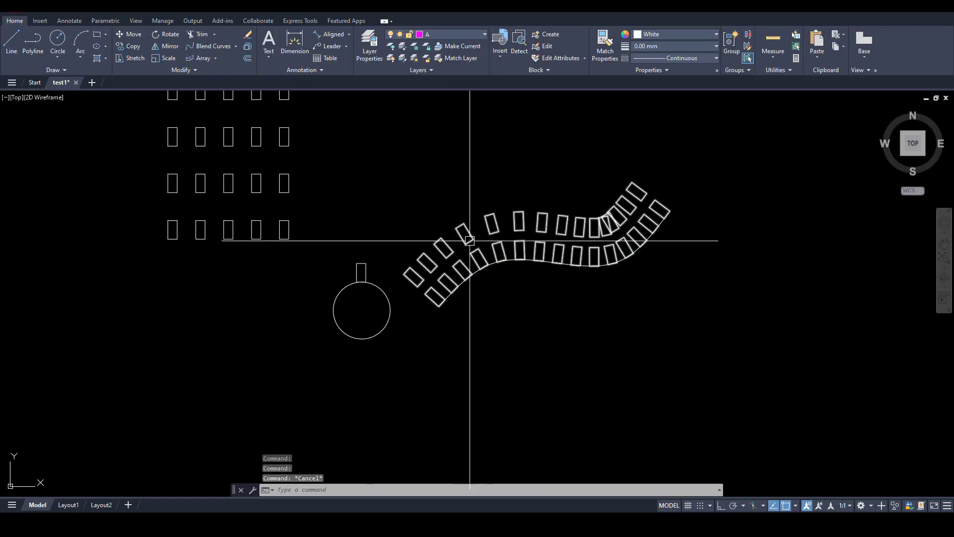
click(468, 239)
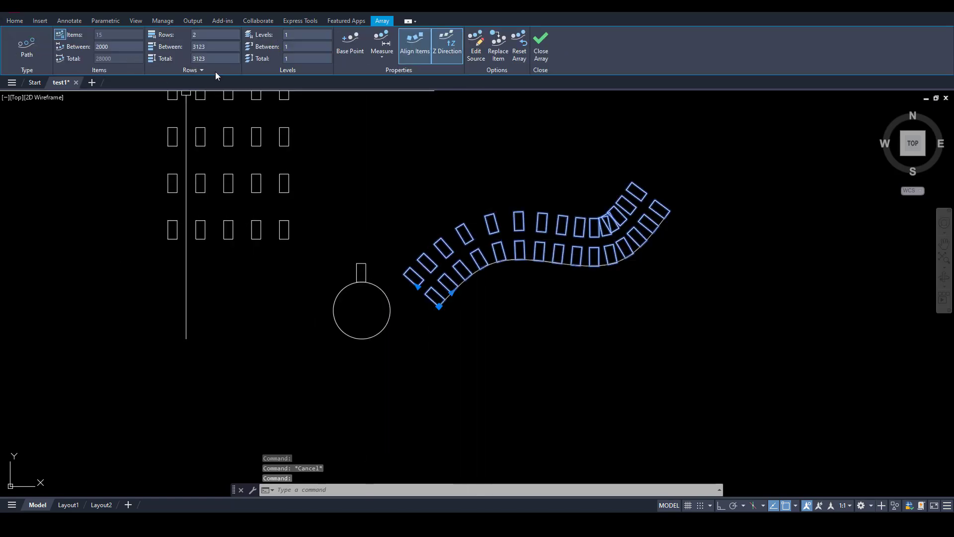
key(Escape)
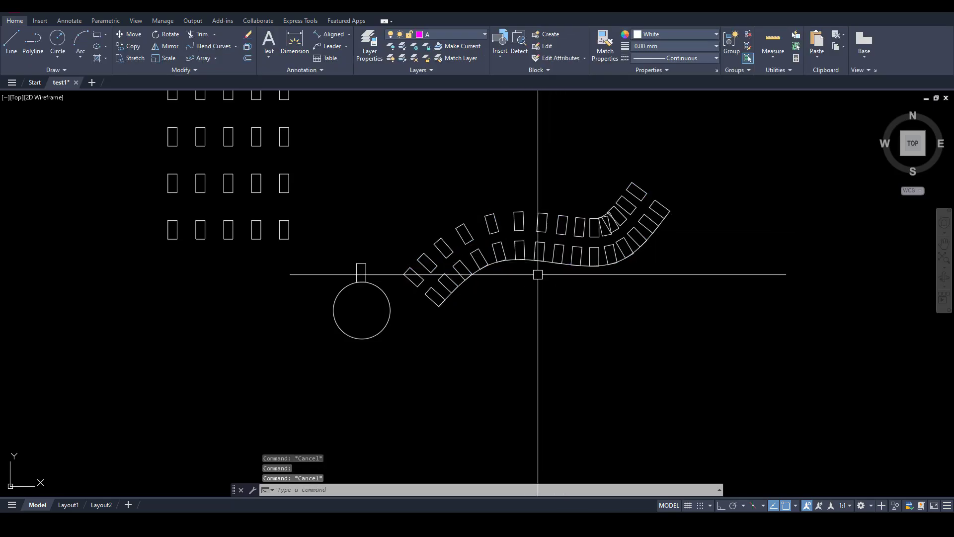
key(ctrl+z)
key(ctrl+z)
Set the path array's item spacing to 2000, giving 15 rectangles along the curve
click(631, 268)
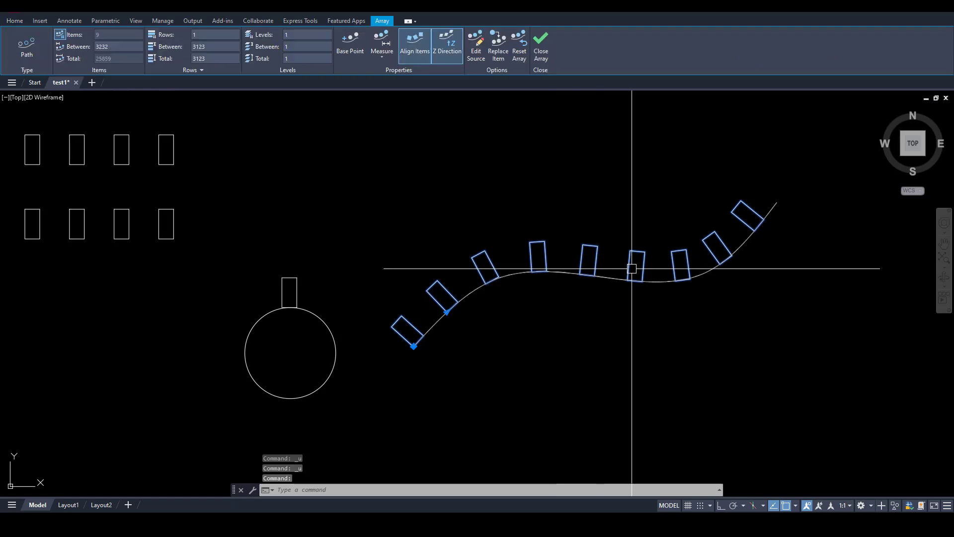
key(Escape)
click(528, 258)
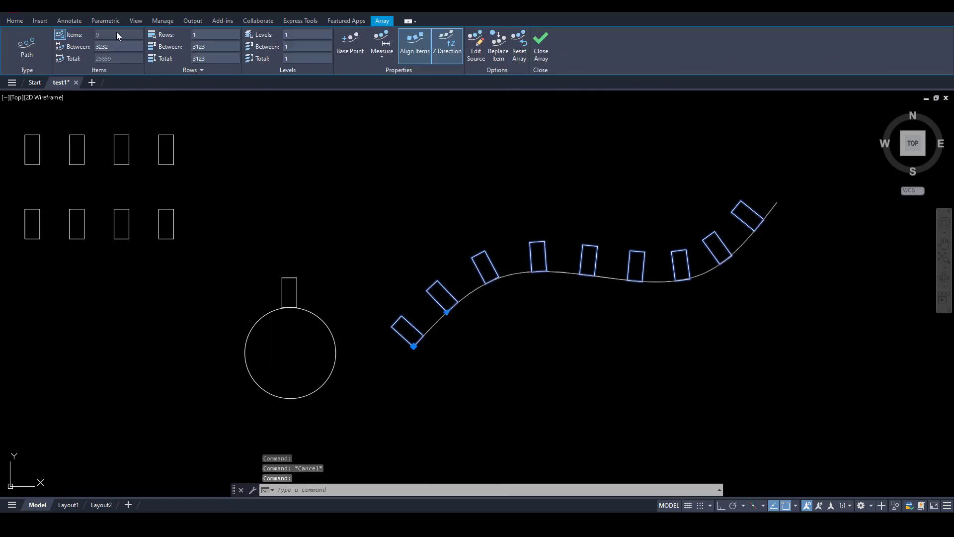
click(117, 45)
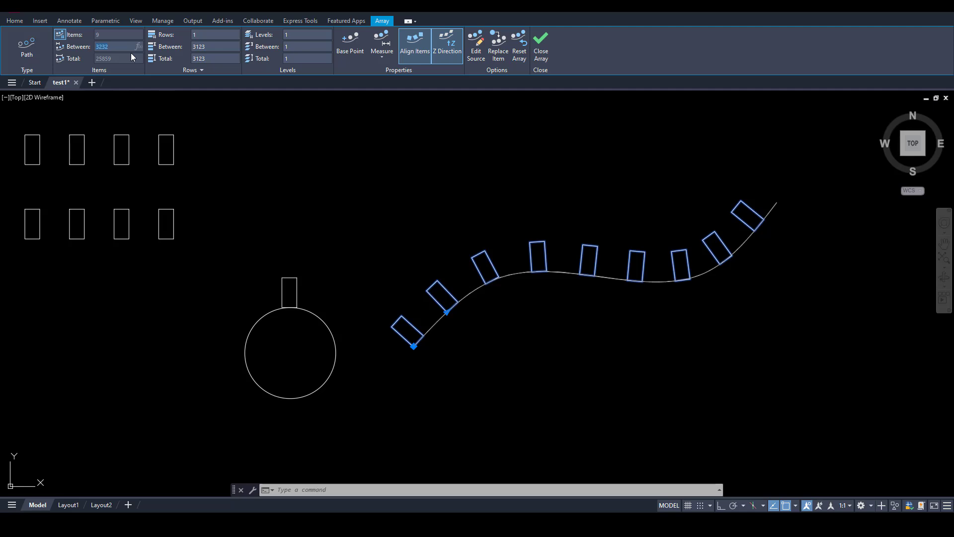
click(113, 47)
text(2000)
key(Return)
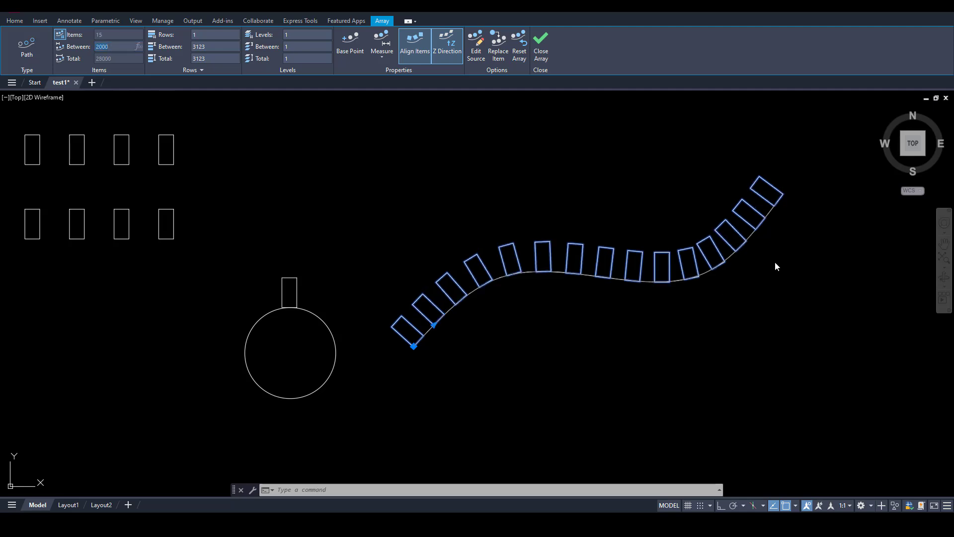
key(Escape)
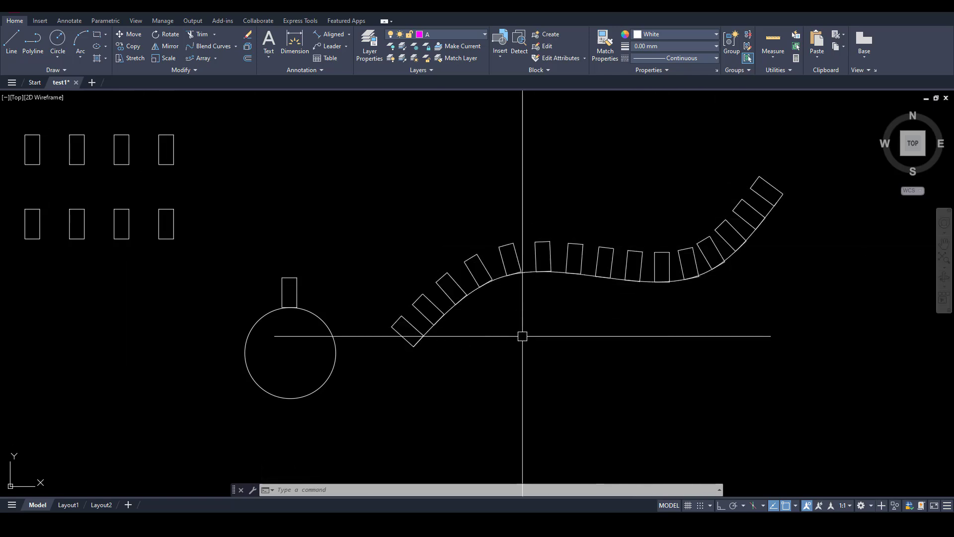
click(508, 271)
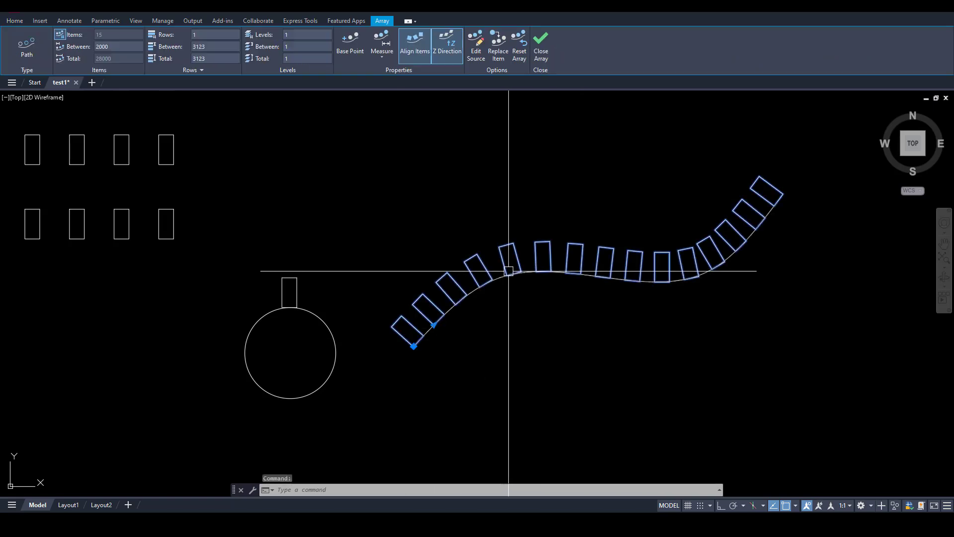
key(Escape)
key(Escape)
text(X)
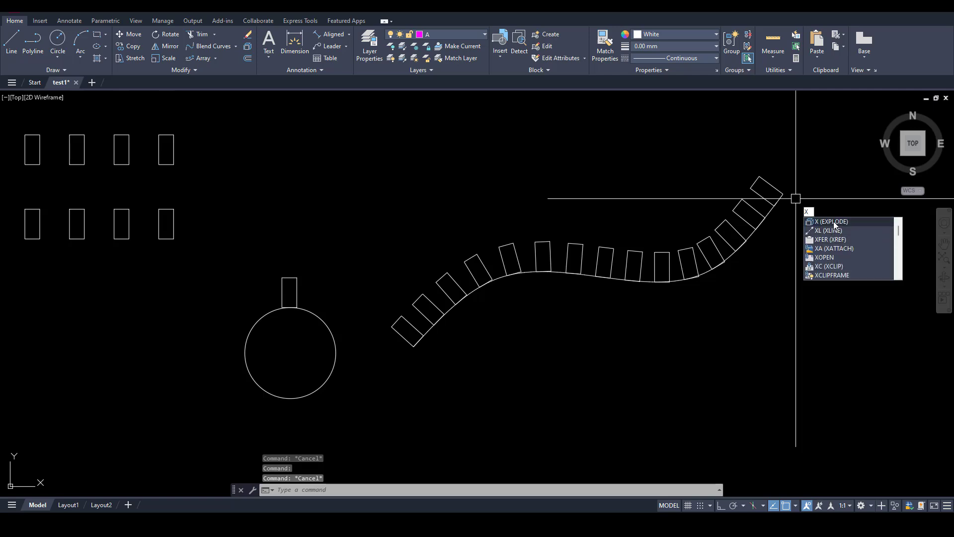
Explode the 15-rectangle path array and check that one rectangle is now separate
click(834, 221)
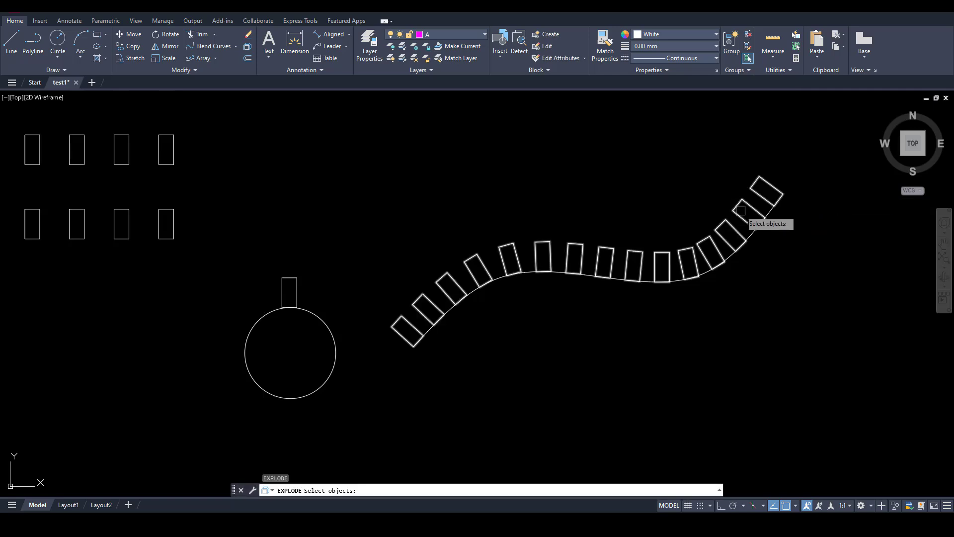
click(740, 210)
key(Return)
click(756, 198)
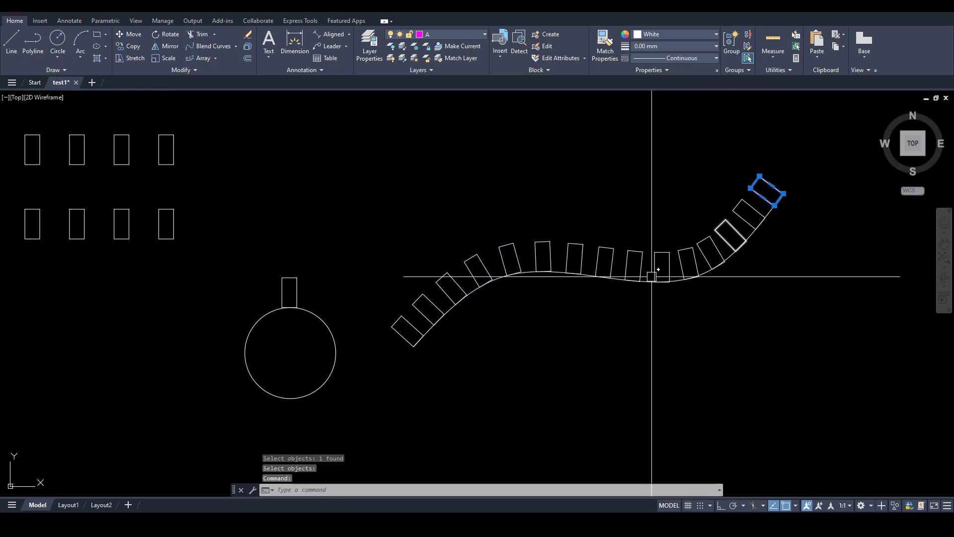
key(Escape)
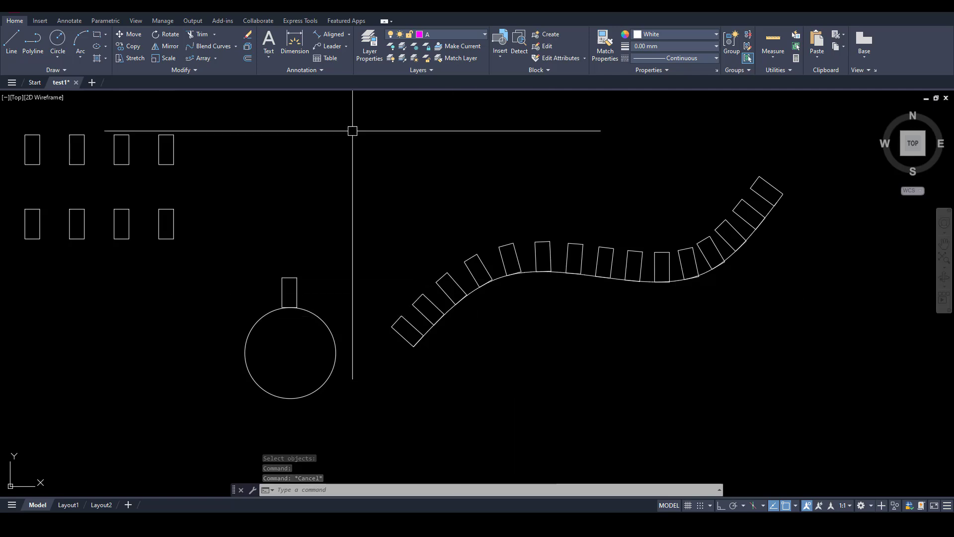
Start a polar array of the small rectangle above the circle, then cancel it
click(215, 58)
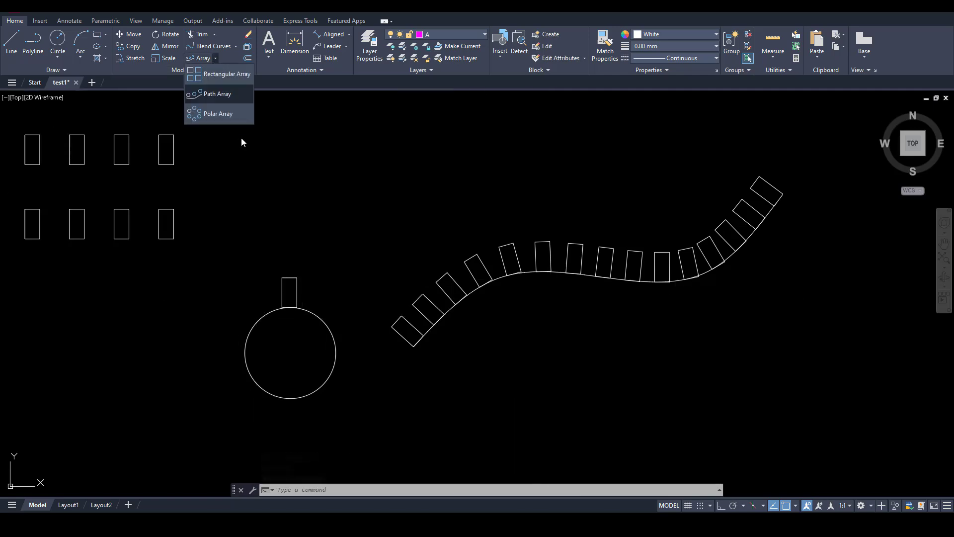
click(231, 114)
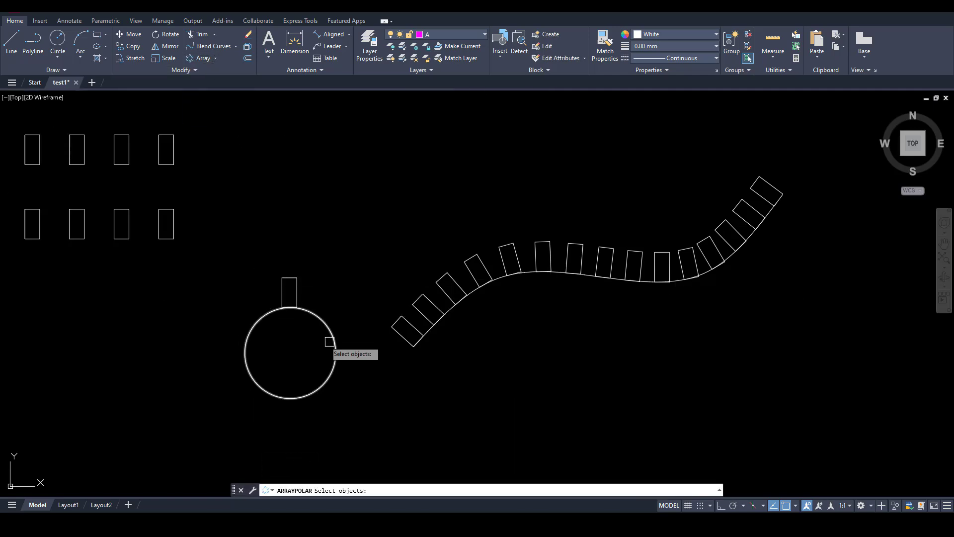
scroll(378, 348, down, 3)
scroll(369, 357, up, 4)
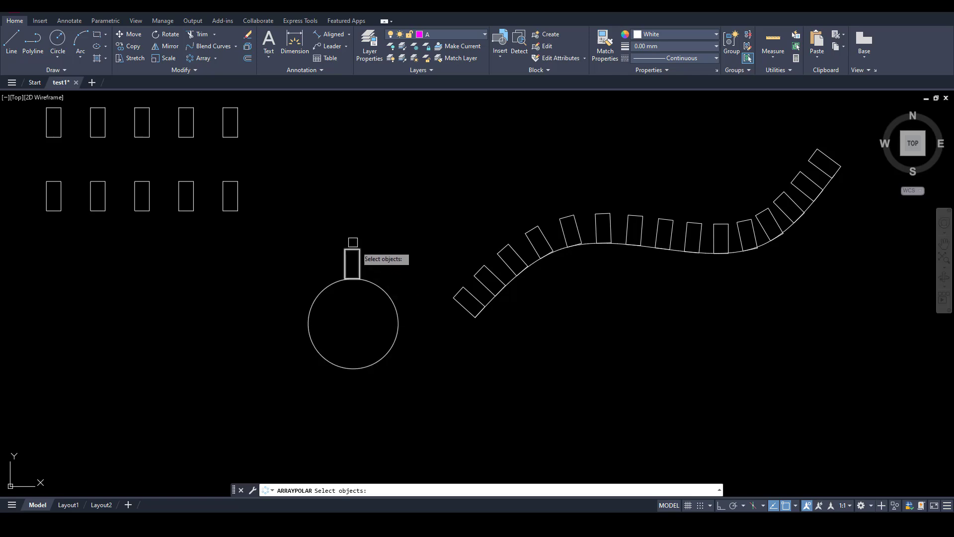
click(359, 255)
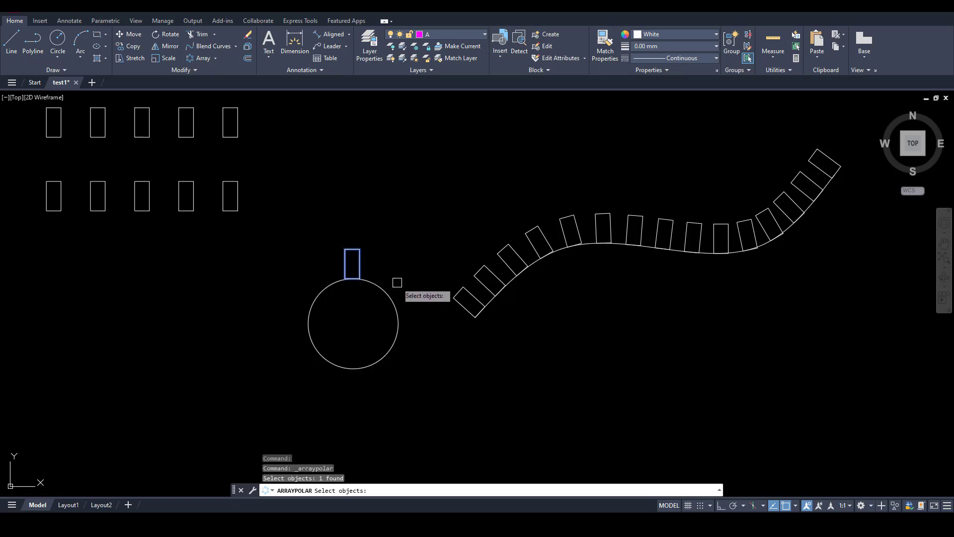
key(Return)
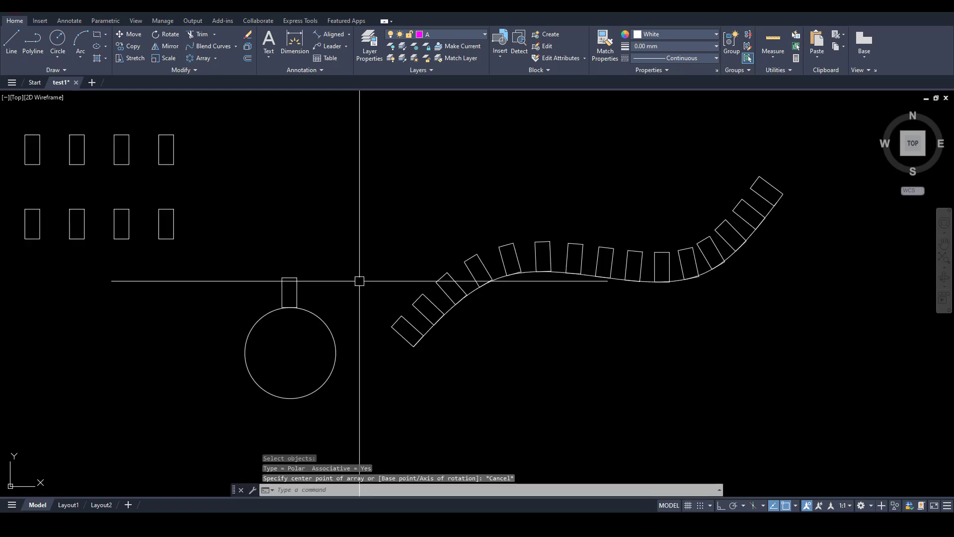
key(Escape)
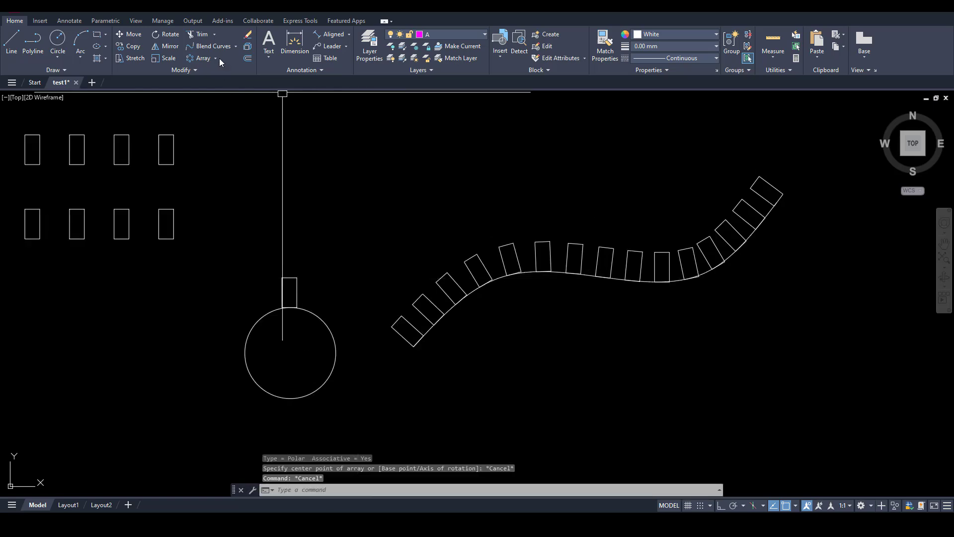
Create a polar array of the small rectangle centred on the circle's centre
click(216, 59)
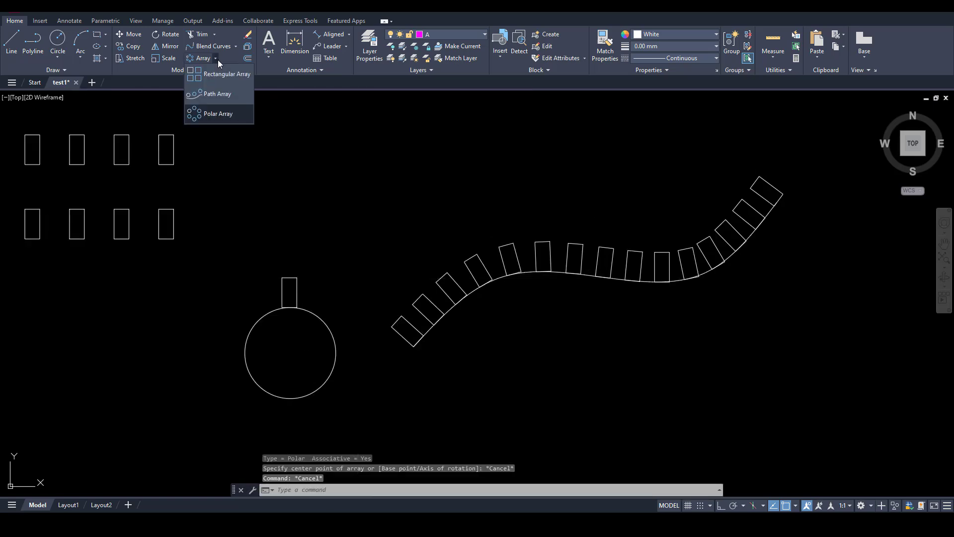
click(217, 113)
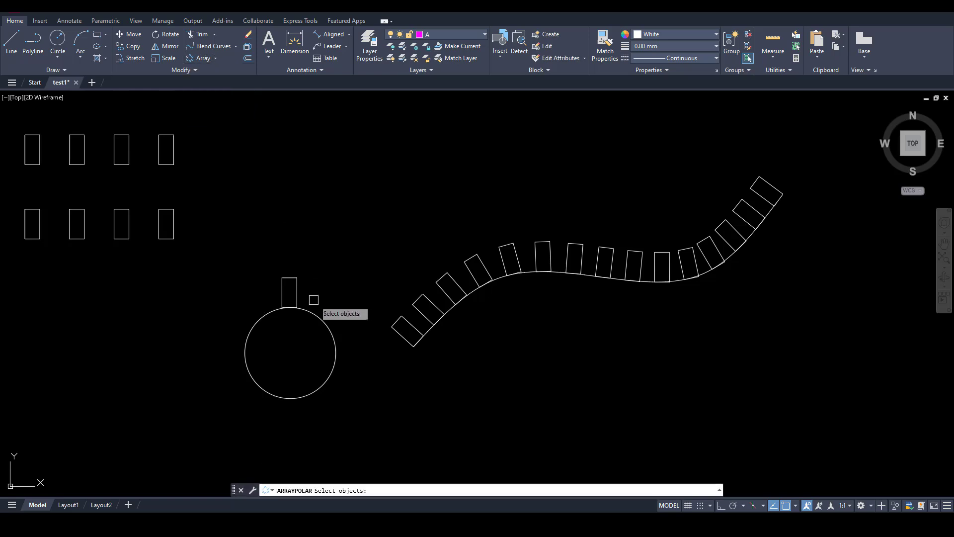
click(297, 284)
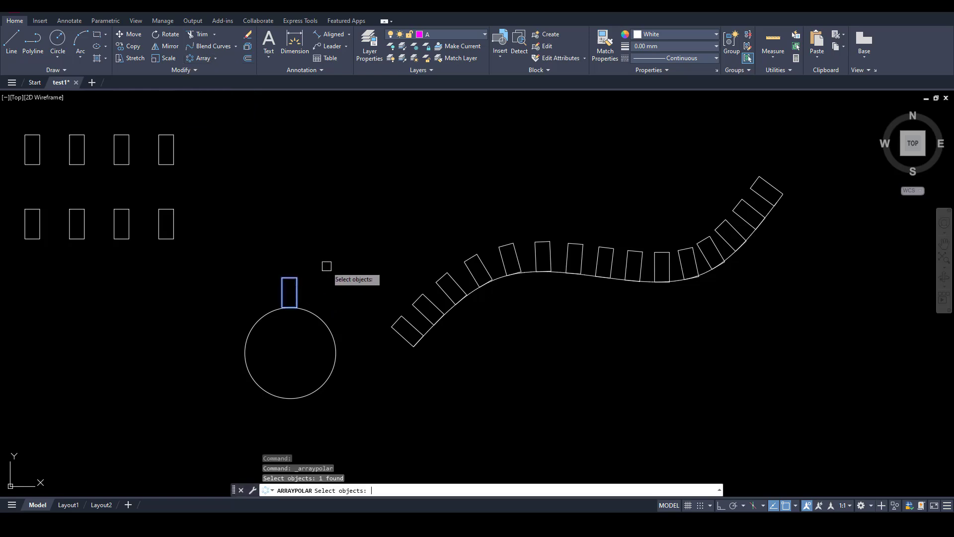
key(Return)
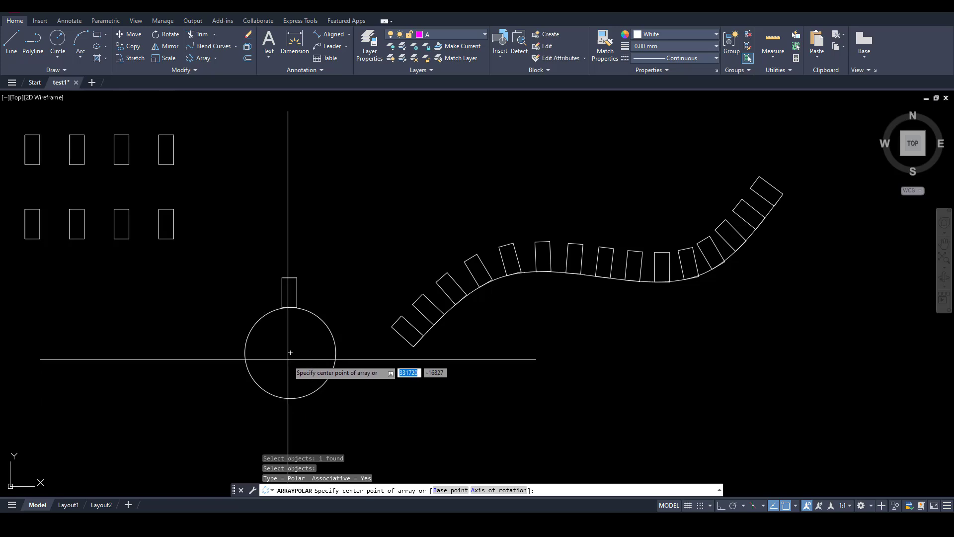
click(290, 353)
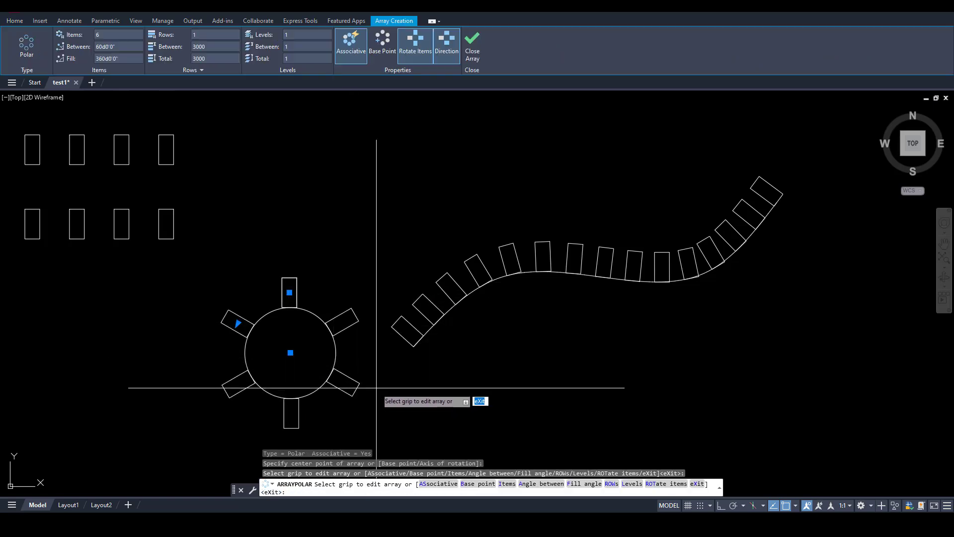
key(Return)
Change the polar array to 10 items, 36° apart around 360°
click(350, 379)
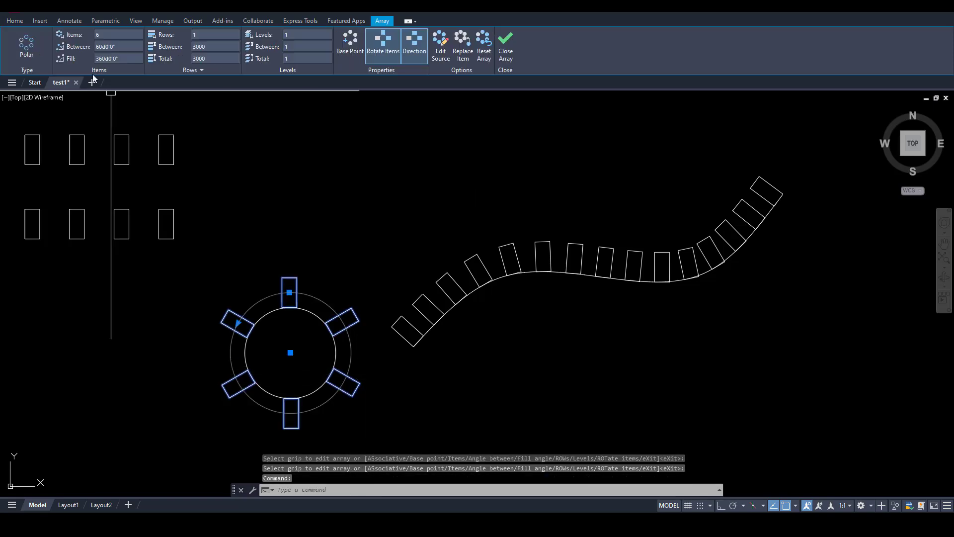
mouse_move(115, 35)
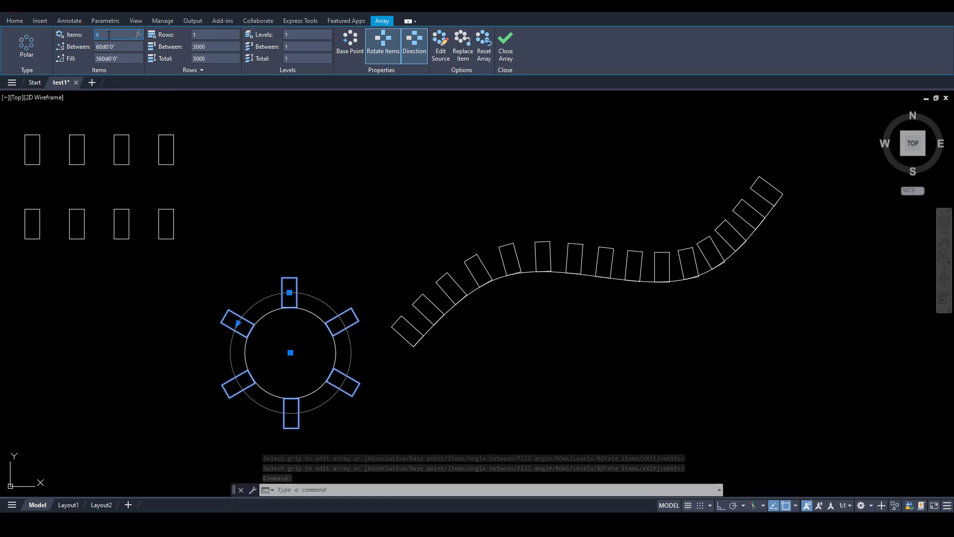
text(10)
key(Return)
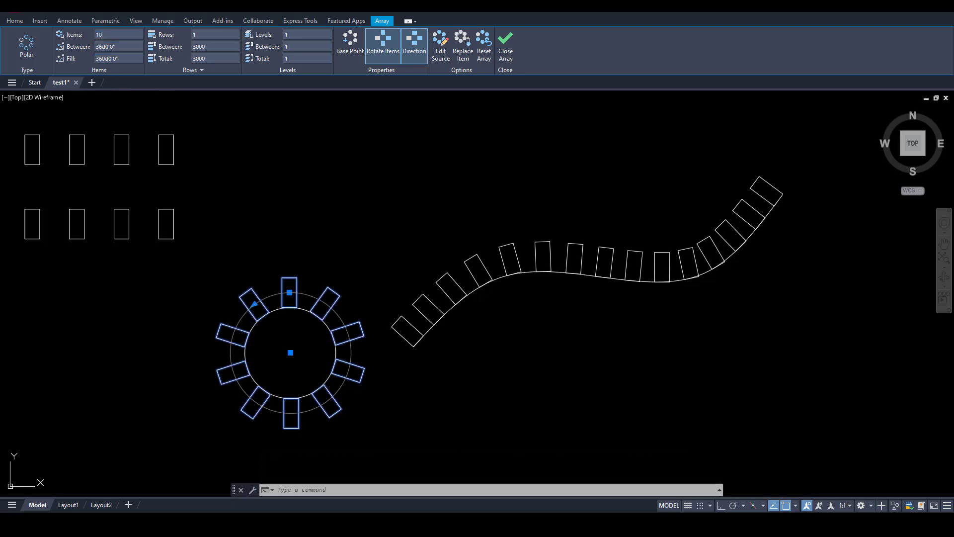
key(Escape)
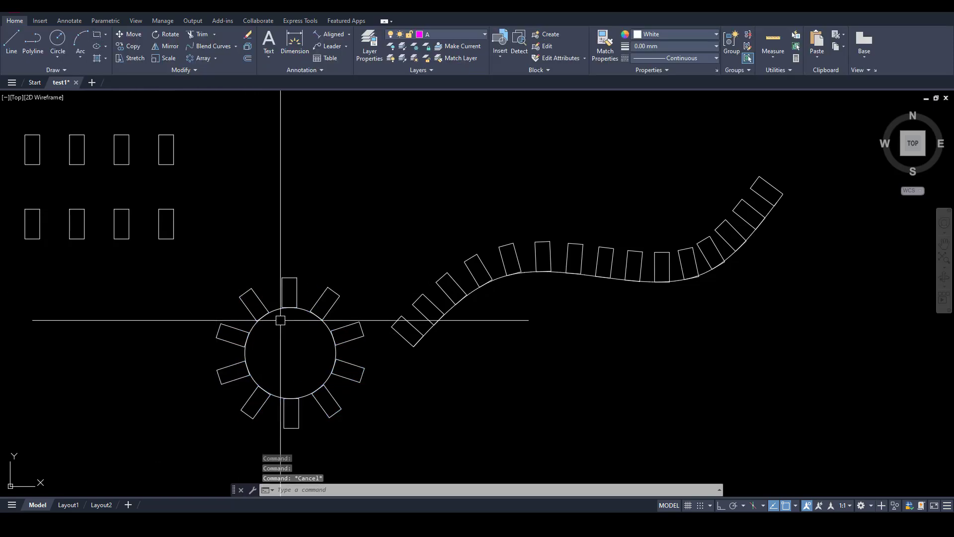
click(260, 295)
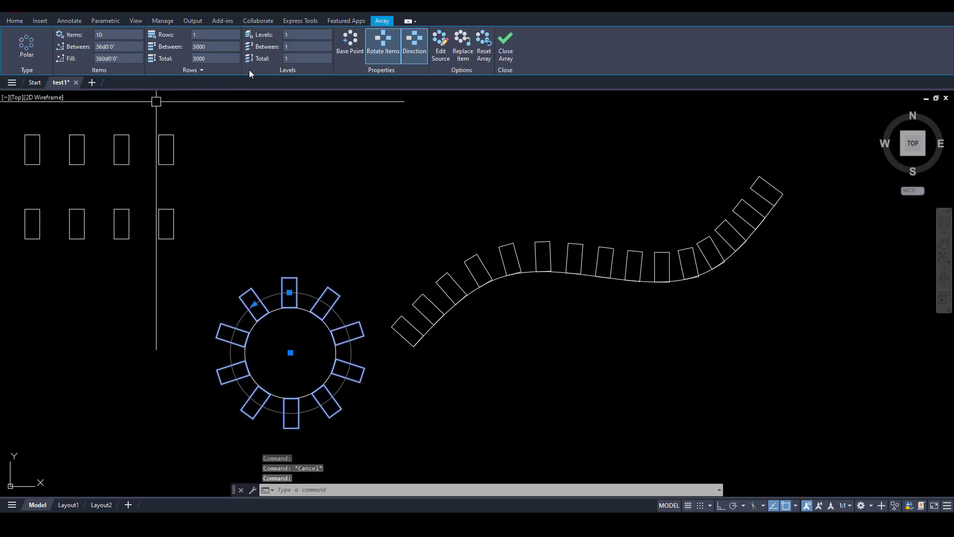
click(217, 45)
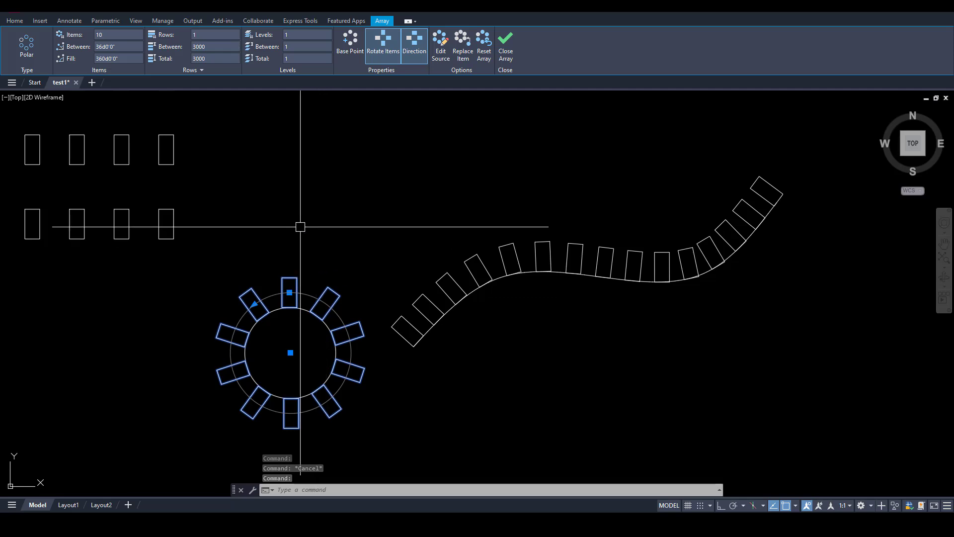
key(Escape)
scroll(361, 299, down, 4)
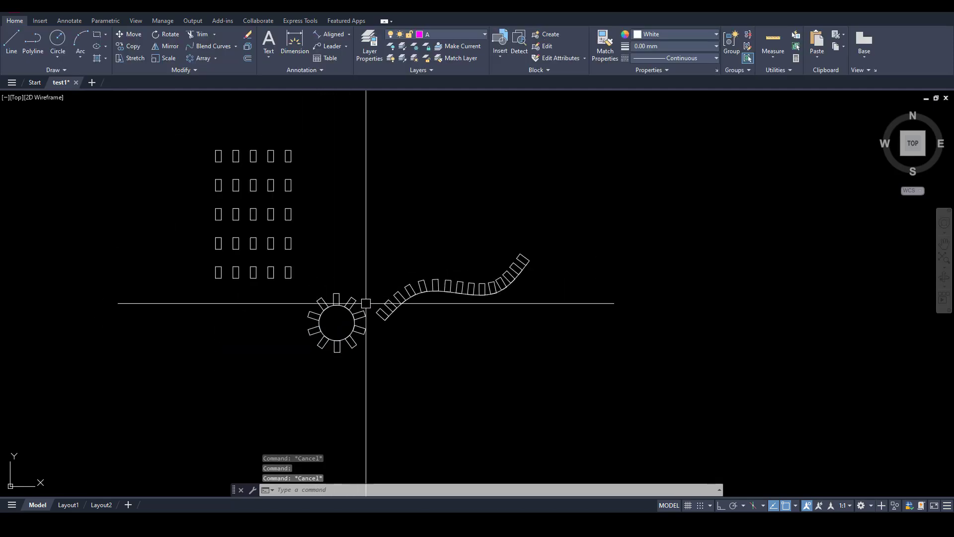
scroll(340, 302, up, 2)
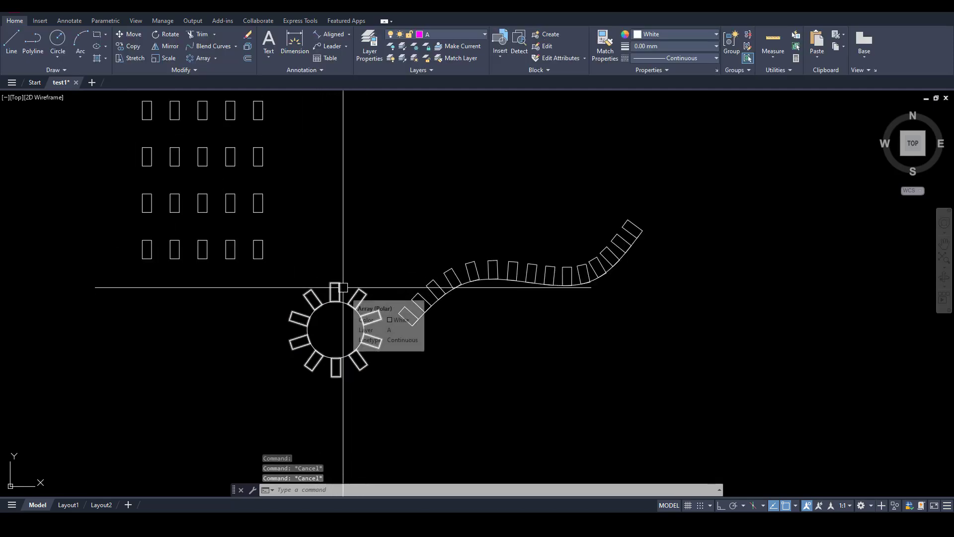
text(x)
click(334, 289)
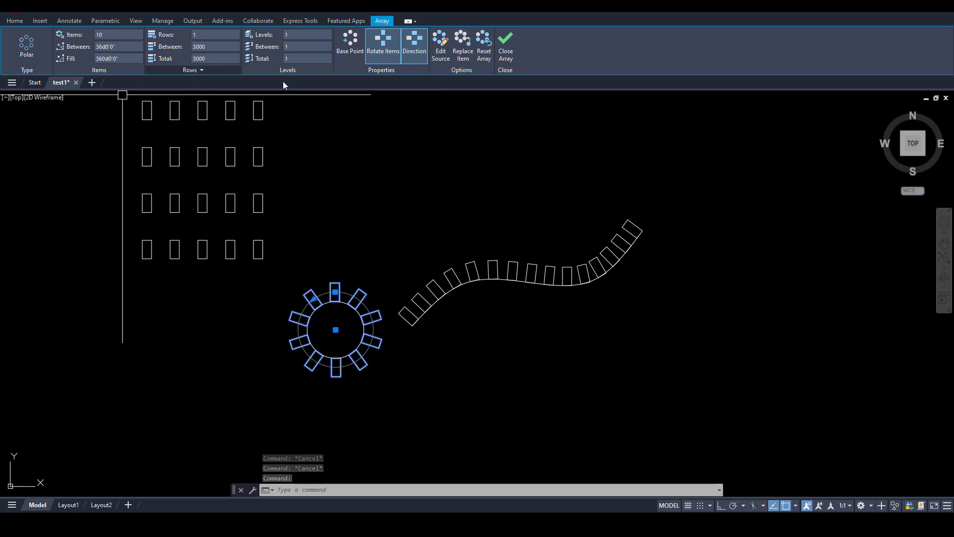
key(Escape)
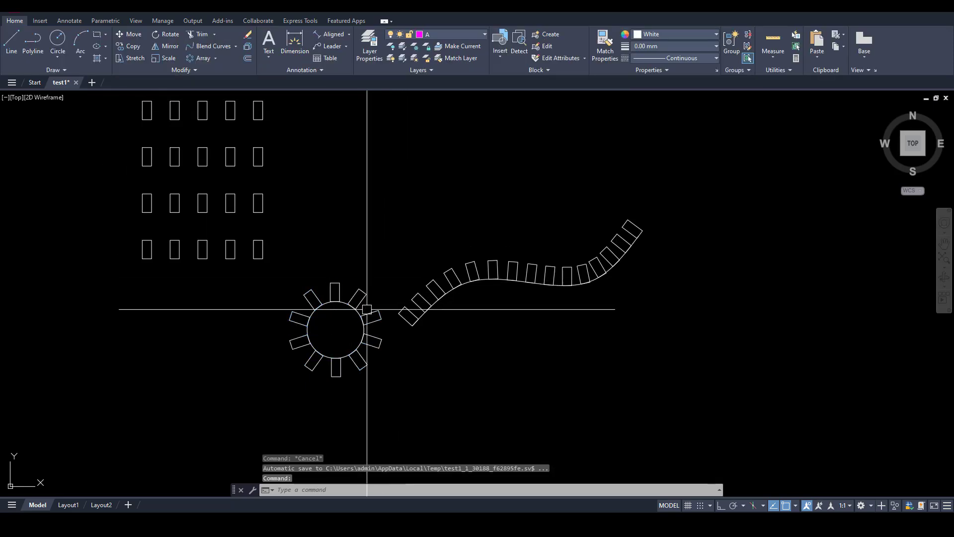
click(363, 301)
scroll(363, 302, up, 2)
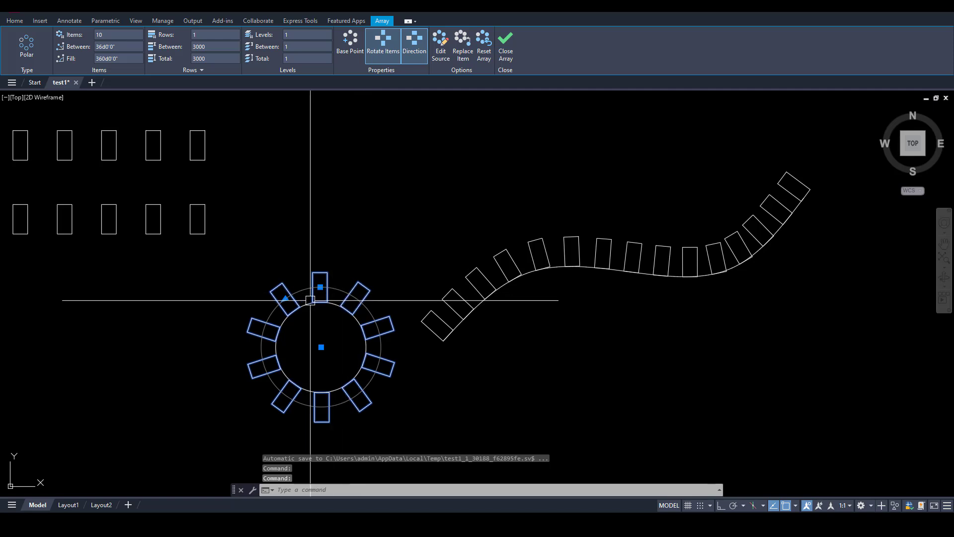
key(Escape)
click(362, 301)
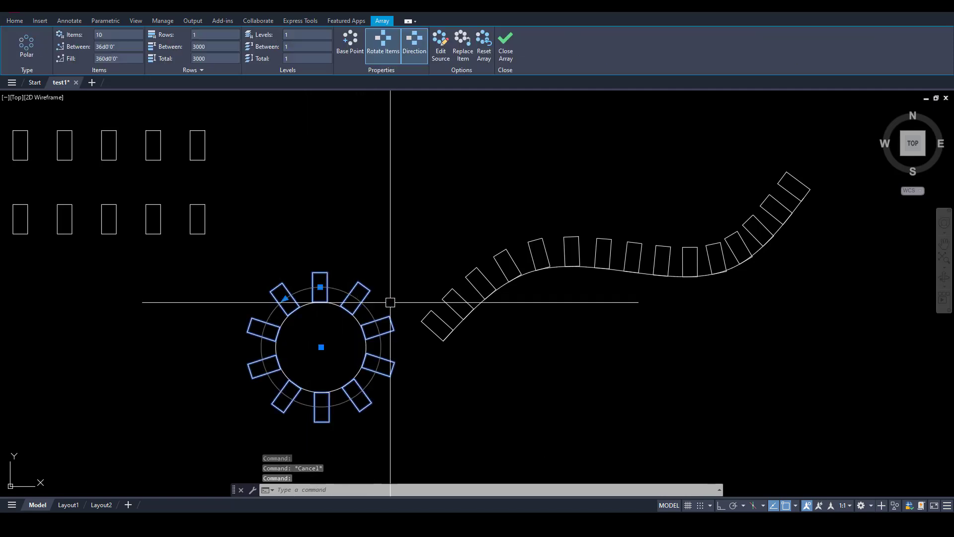
Explode the polar array around the circle using X (EXPLODE)
key(Escape)
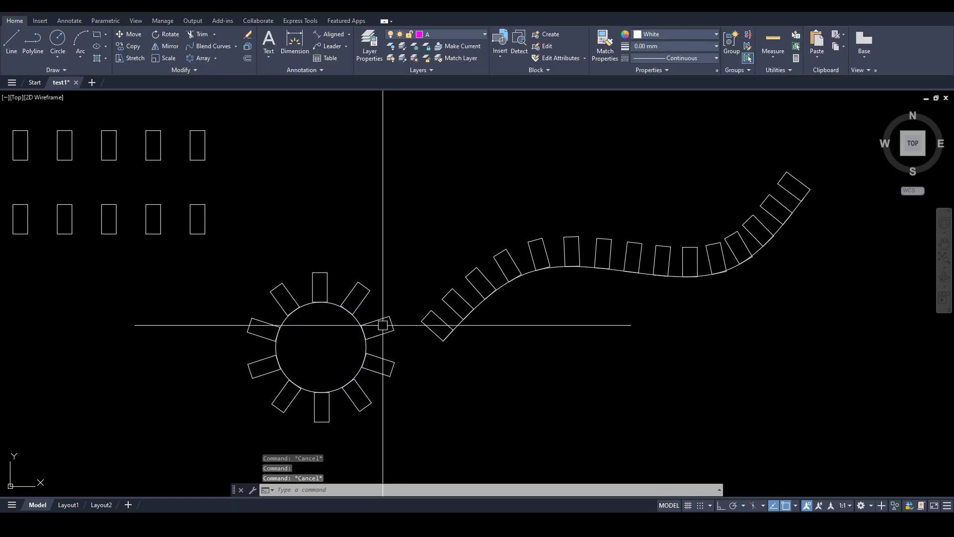
text(x)
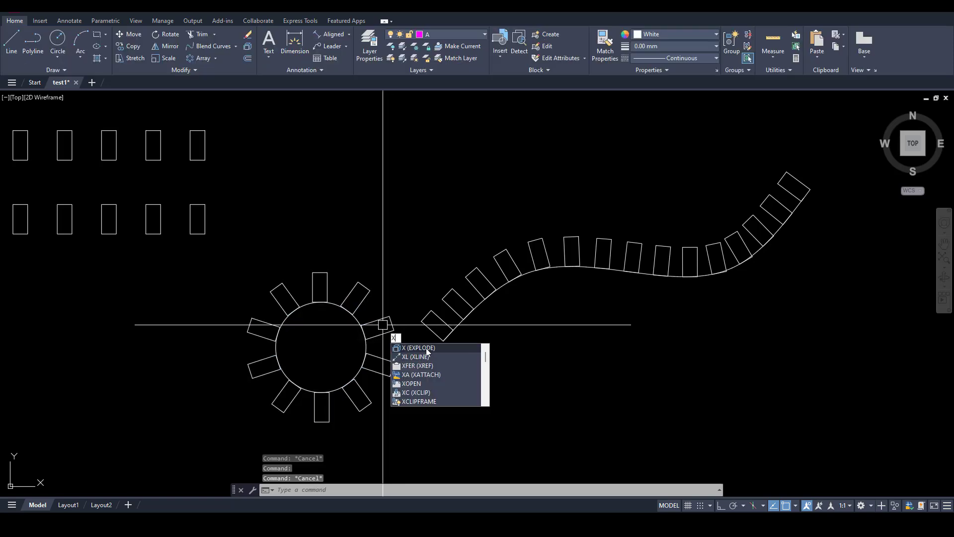
click(426, 347)
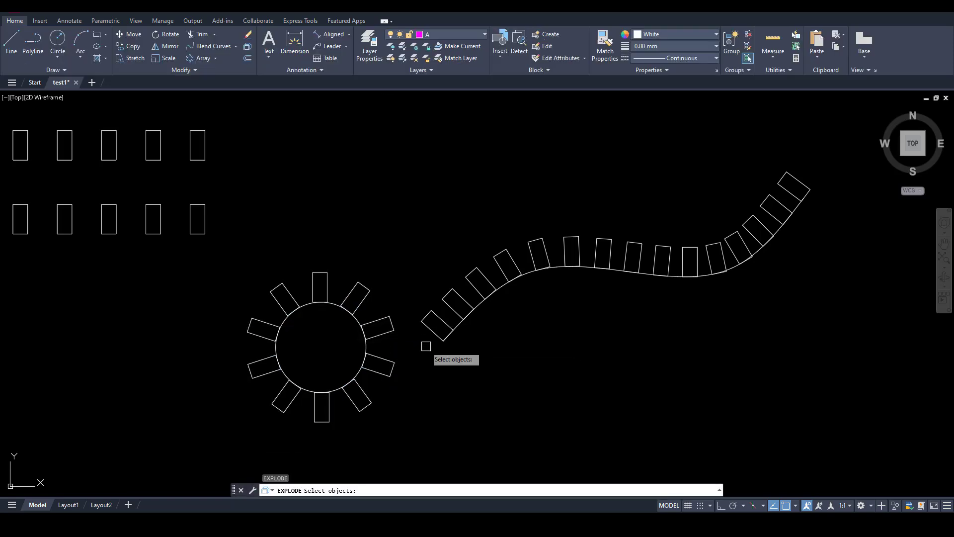
click(392, 328)
key(Return)
Select one rectangle to confirm it is now a separate polyline
click(386, 332)
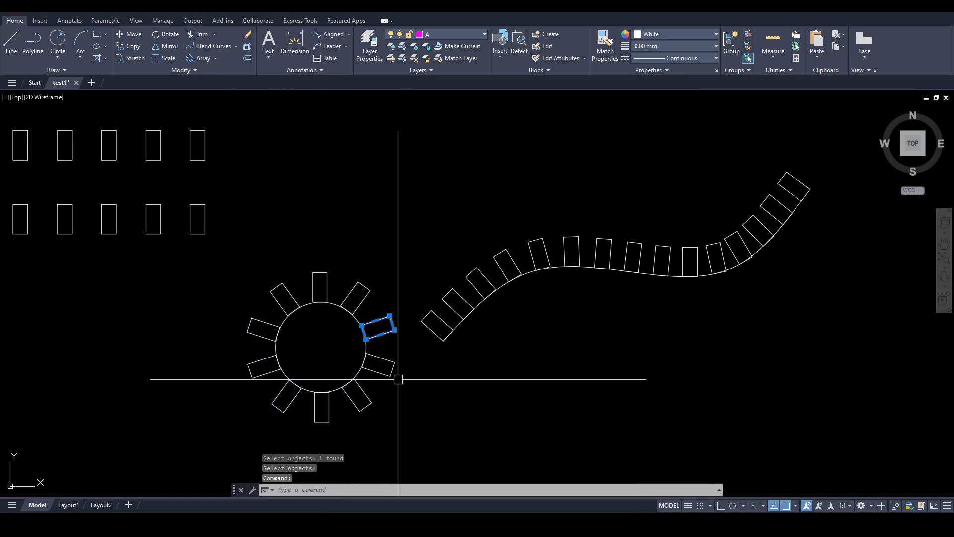
key(Escape)
scroll(449, 347, down, 4)
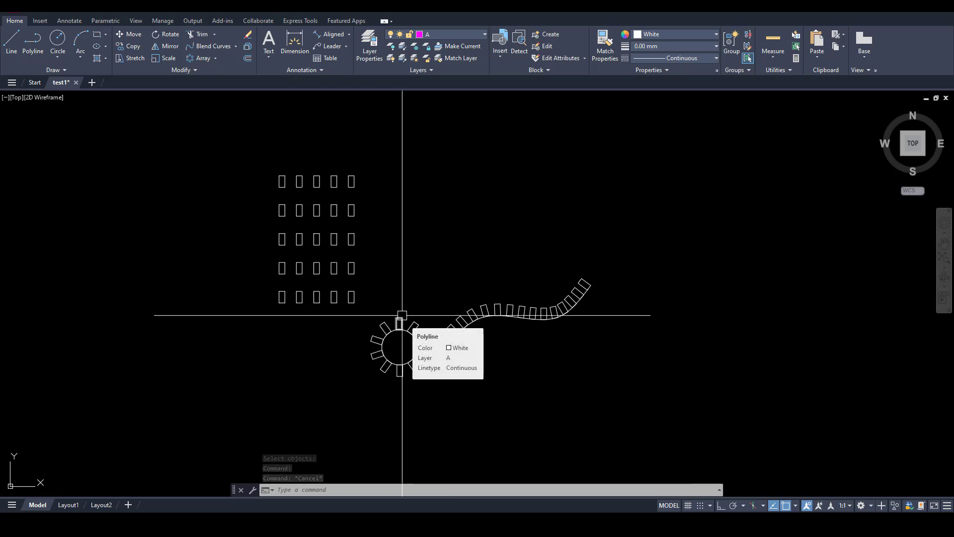
middle_drag(482, 366, 473, 410)
scroll(372, 256, up, 2)
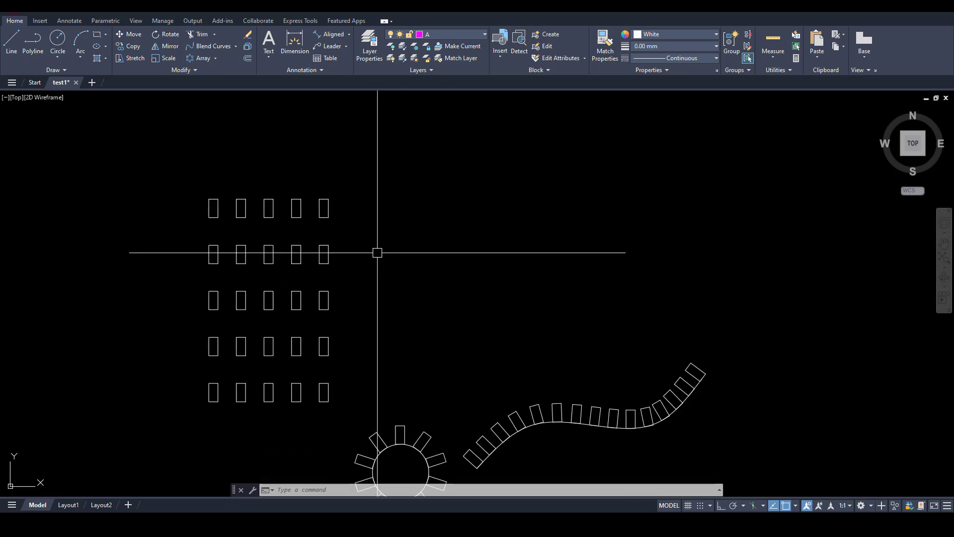
Move the grid's top-right rectangle out to the right
key(Escape)
key(Escape)
scroll(328, 213, up, 6)
scroll(337, 223, down, 2)
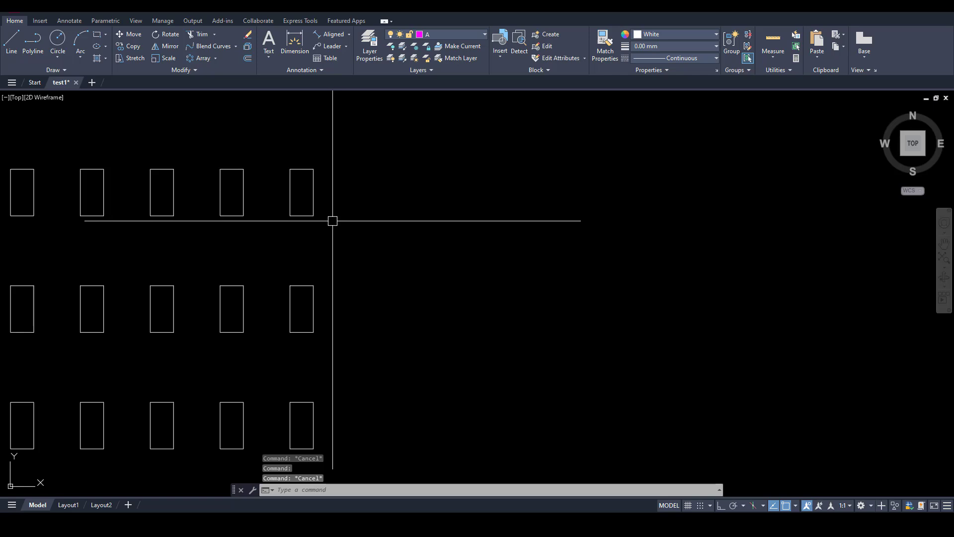
text(m)
key(Return)
click(313, 211)
key(Return)
click(336, 237)
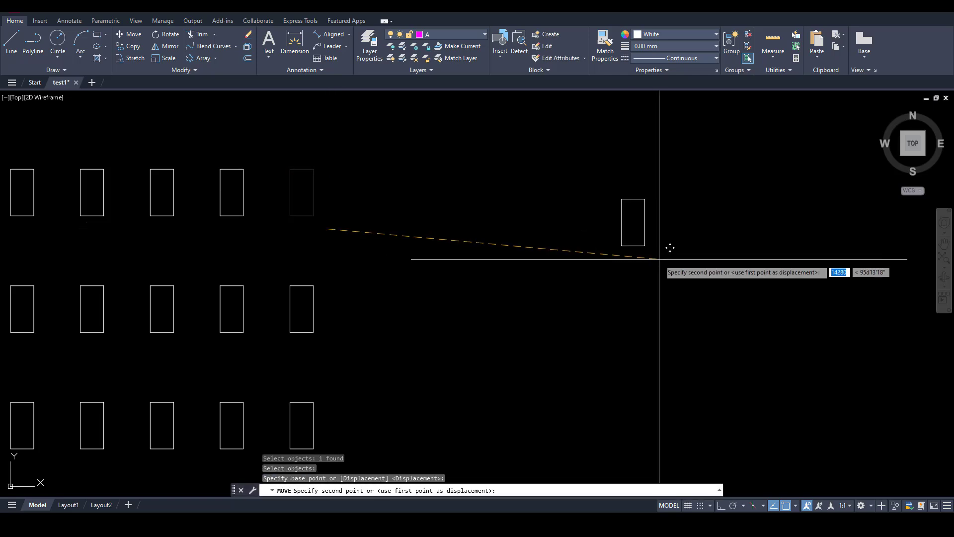
scroll(447, 308, up, 2)
key(Escape)
text(C)
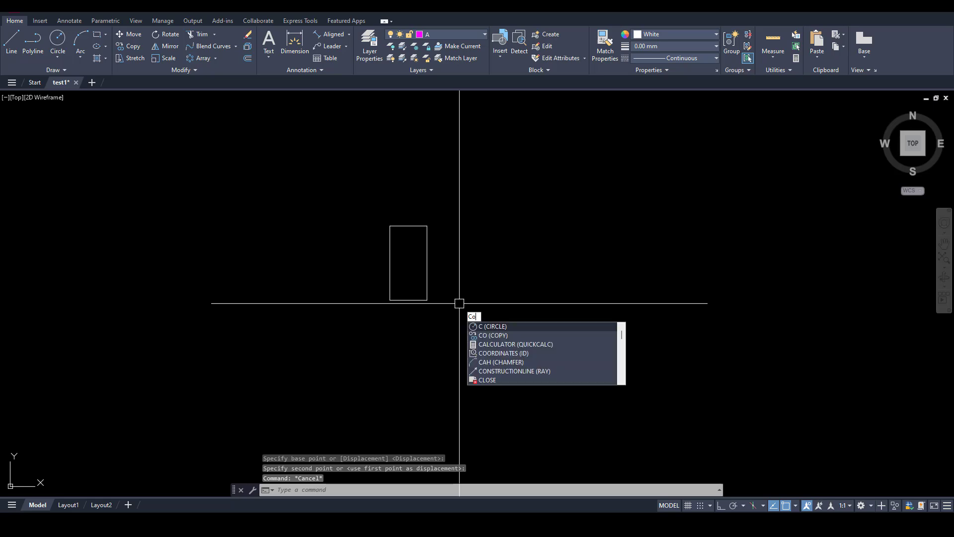
Start copying the rectangle from its bottom midpoint with Ortho (F8) on
text(o)
key(Return)
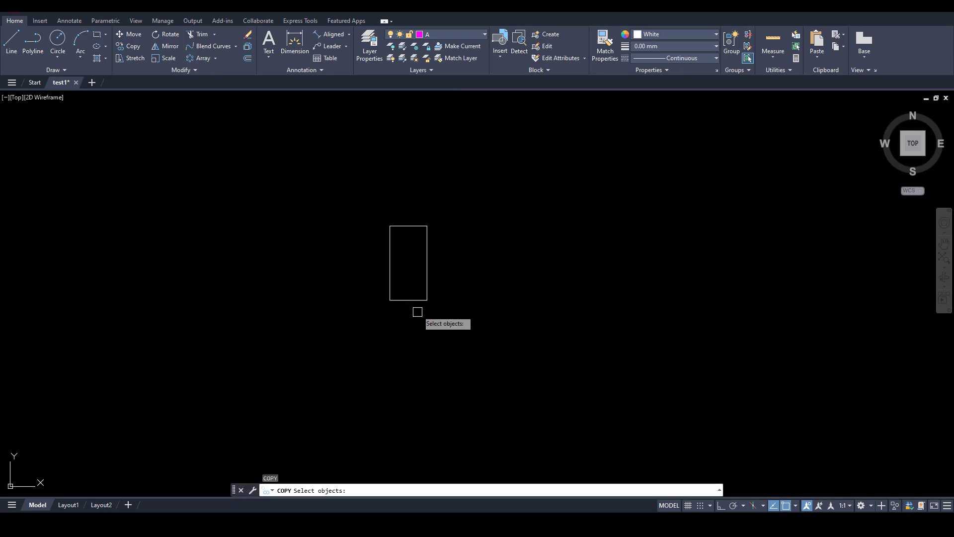
click(411, 298)
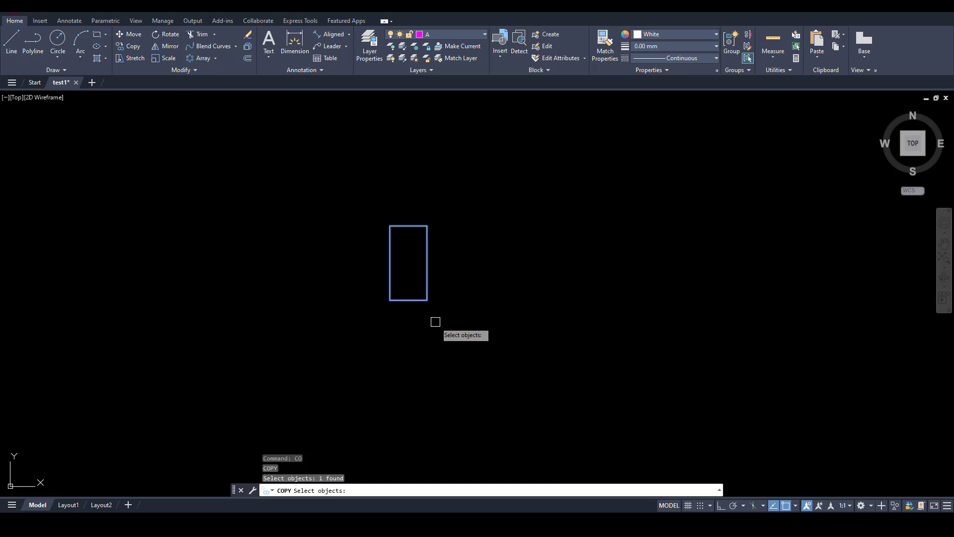
key(Return)
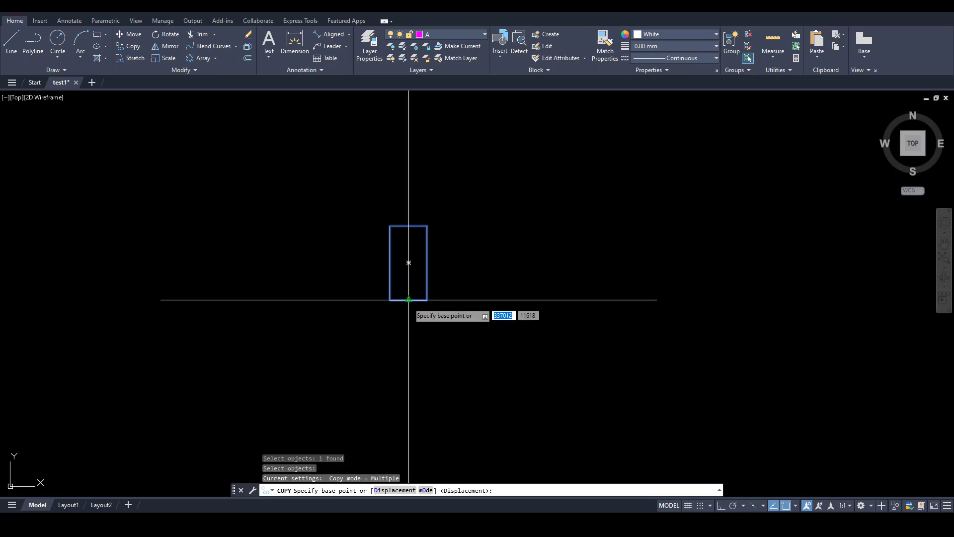
click(408, 300)
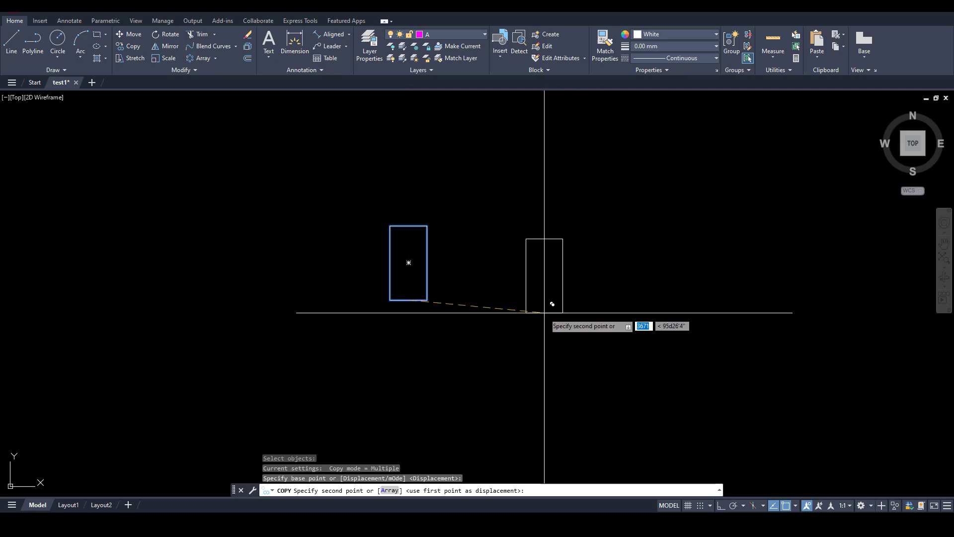
key(F8)
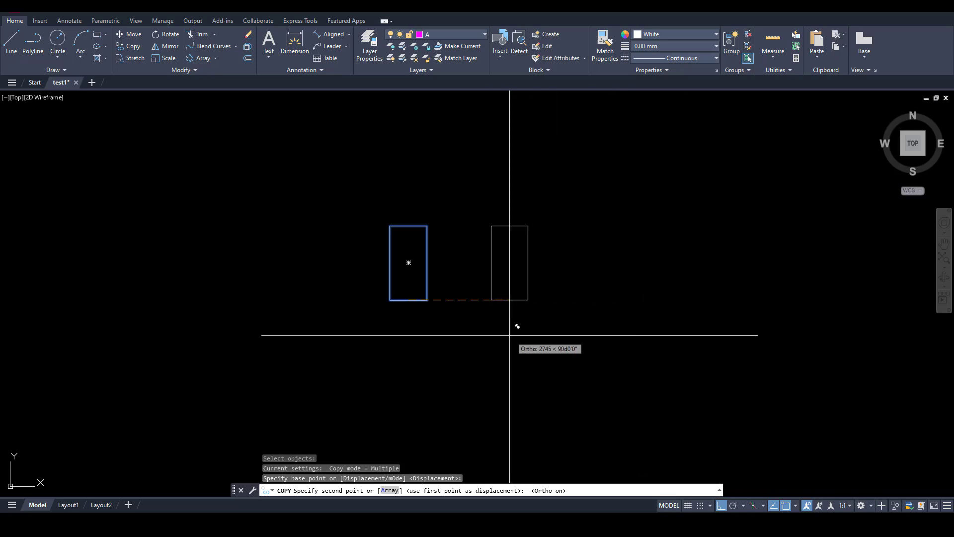
middle_drag(652, 329, 495, 334)
text(array)
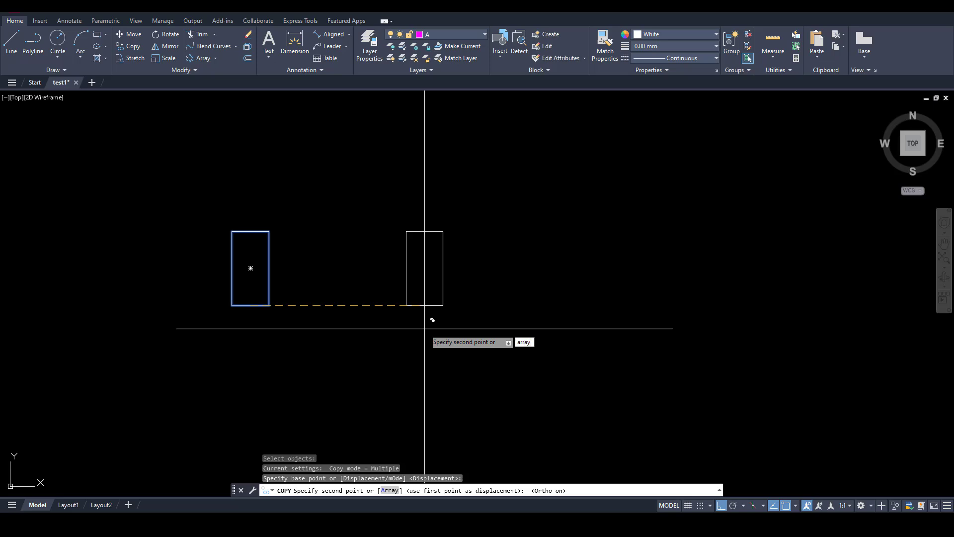
Copy the rectangle as an Array of 10 items at 3000 spacing, then end the command
key(Return)
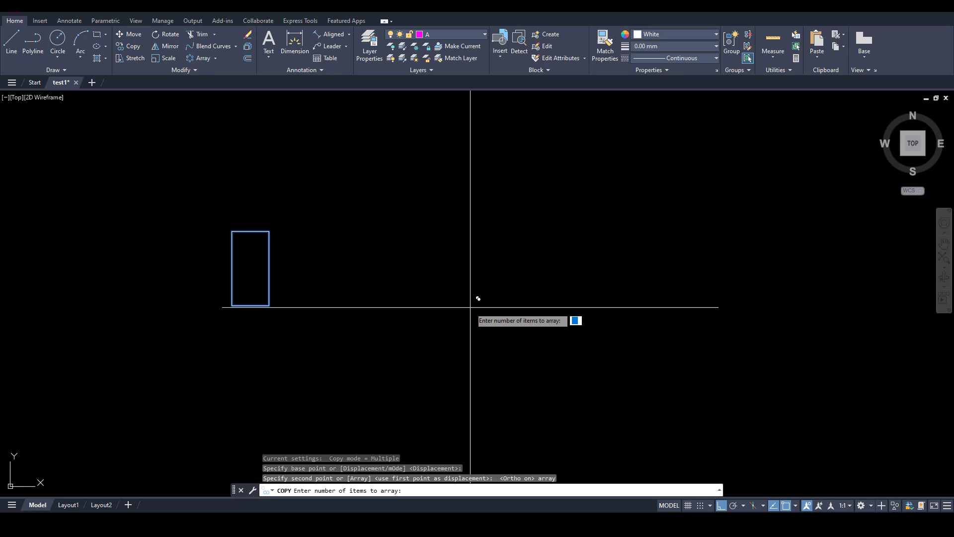
text(10)
key(Return)
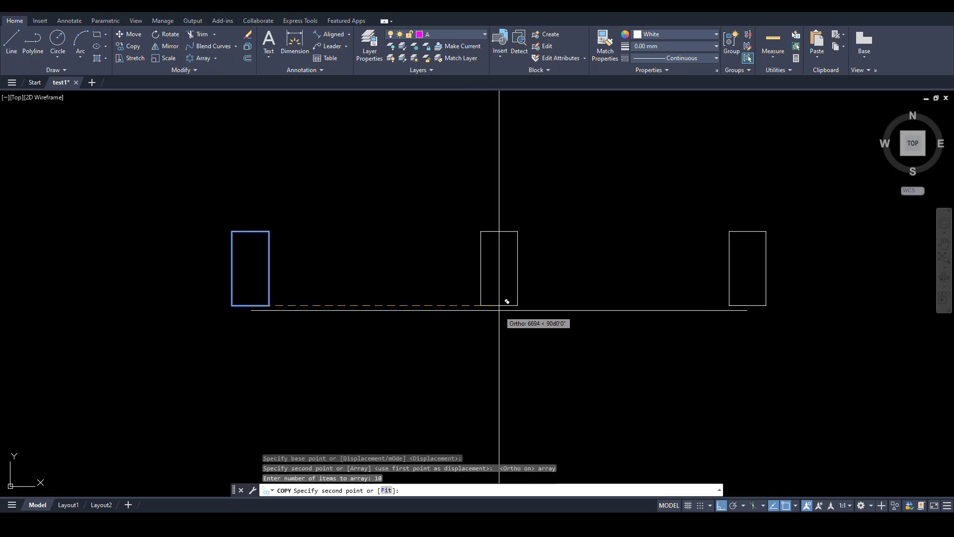
scroll(497, 308, down, 5)
scroll(549, 314, up, 2)
scroll(420, 314, down, 2)
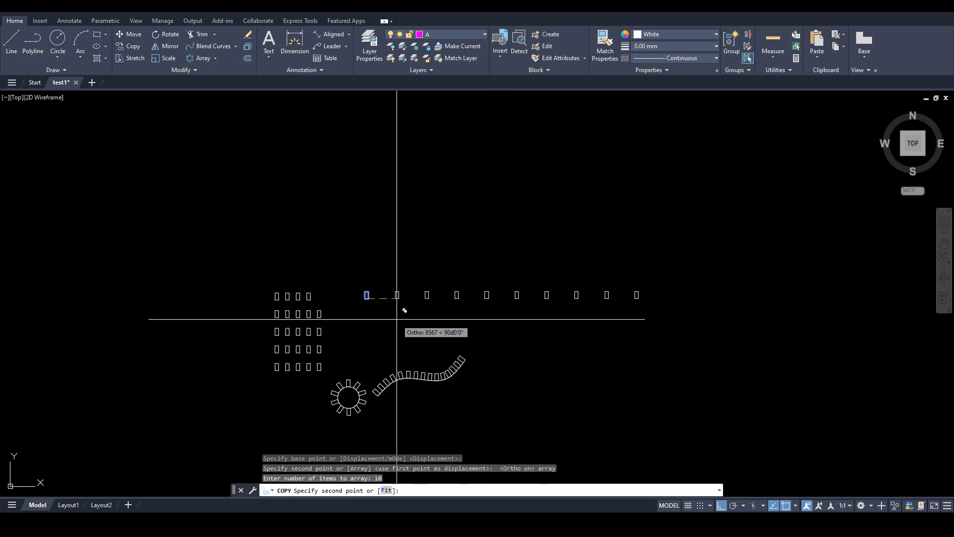
scroll(383, 303, up, 4)
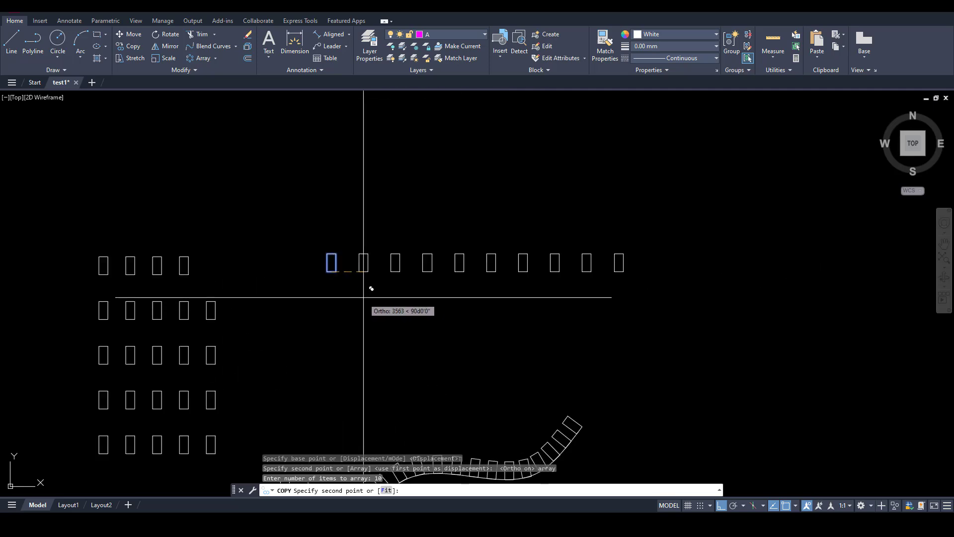
scroll(364, 293, up, 2)
text(3000)
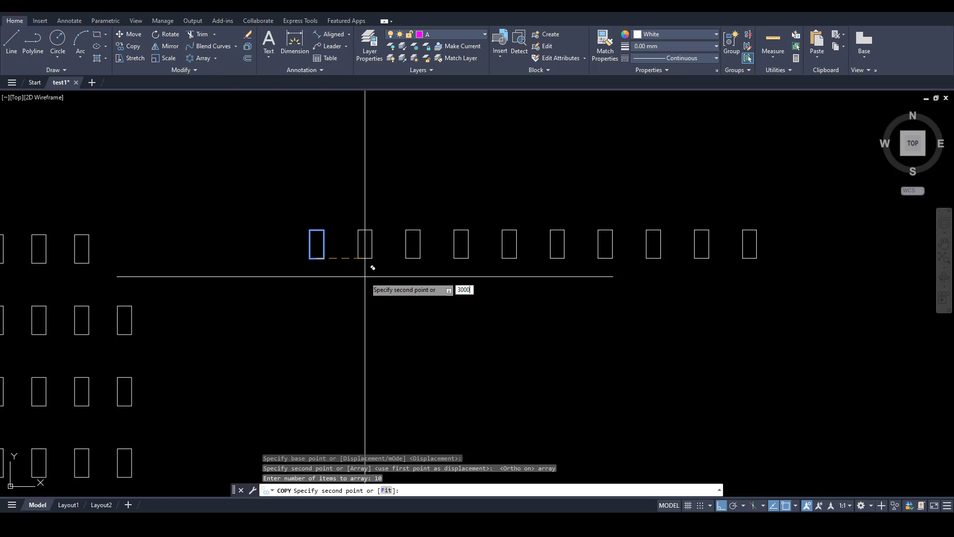
key(Return)
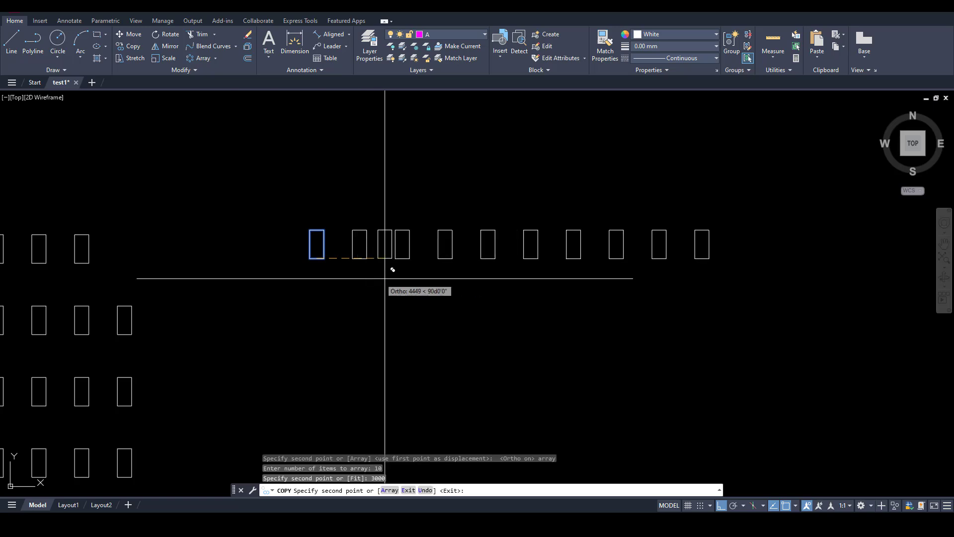
key(Escape)
scroll(317, 265, up, 2)
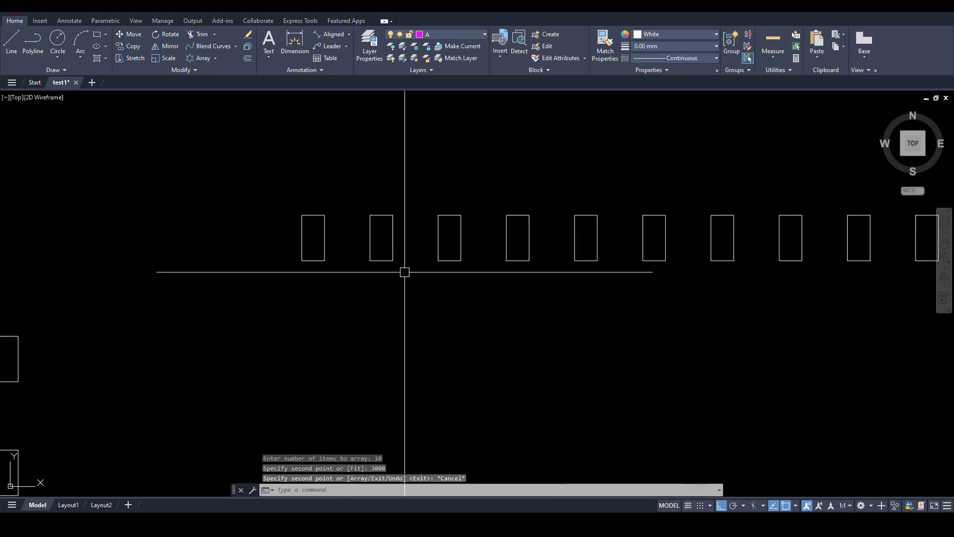
click(320, 37)
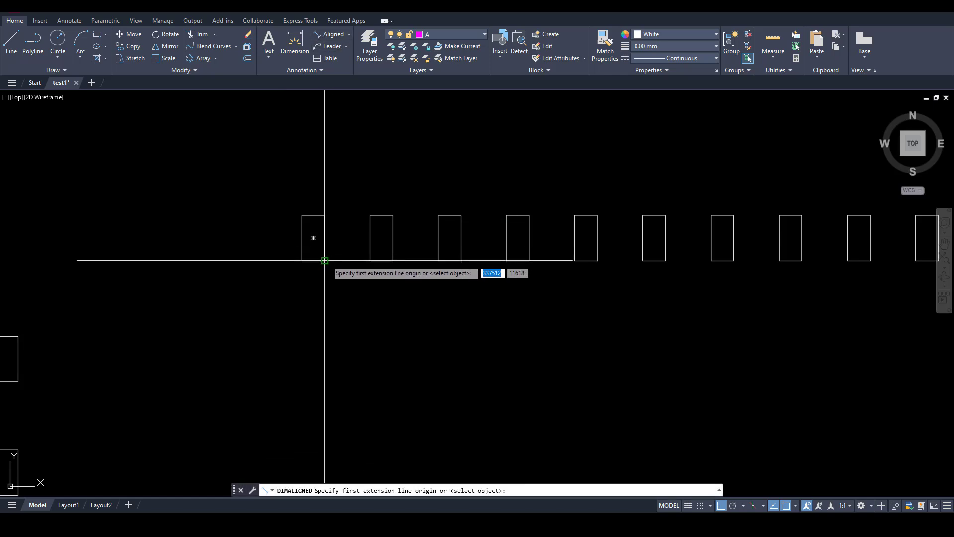
click(325, 260)
click(392, 260)
scroll(360, 273, up, 6)
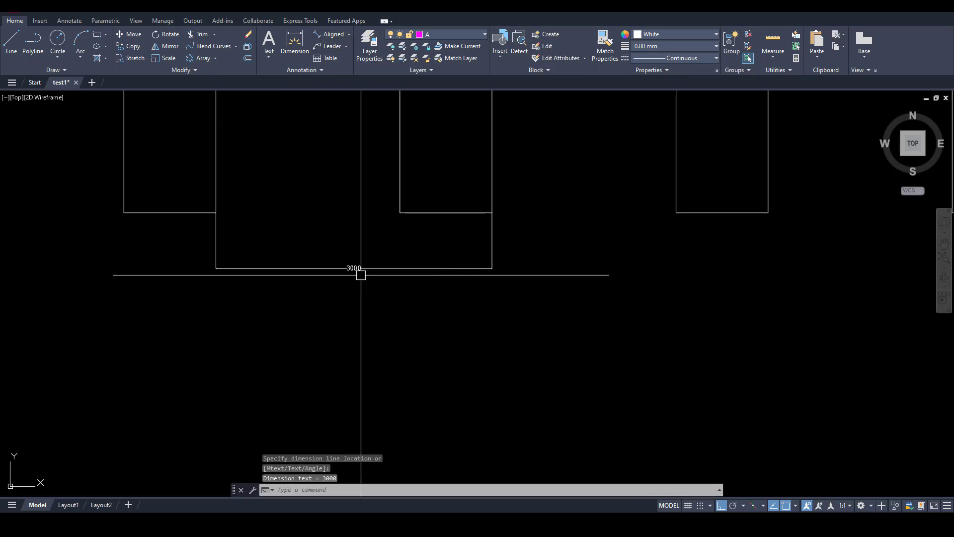
click(368, 271)
key(Delete)
scroll(374, 280, down, 5)
scroll(387, 278, down, 5)
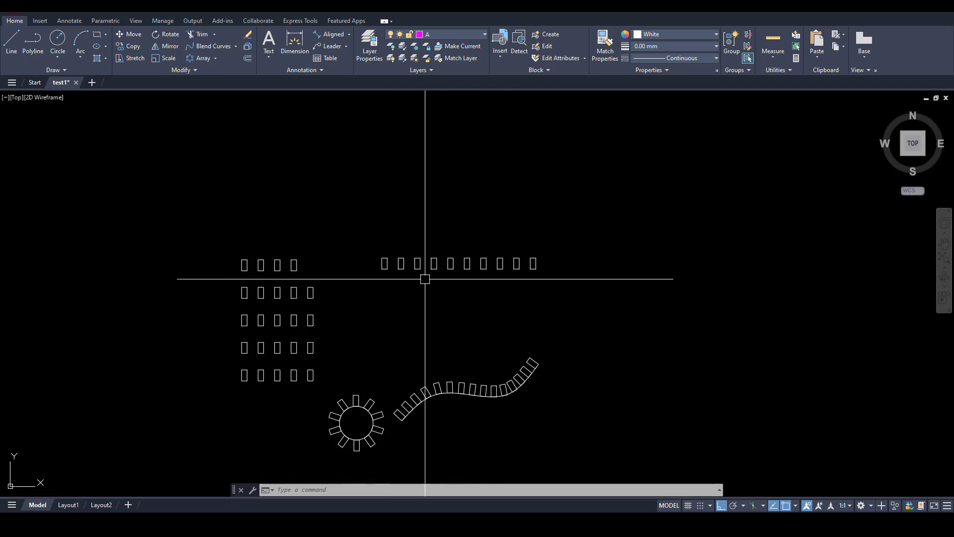
scroll(424, 285, down, 2)
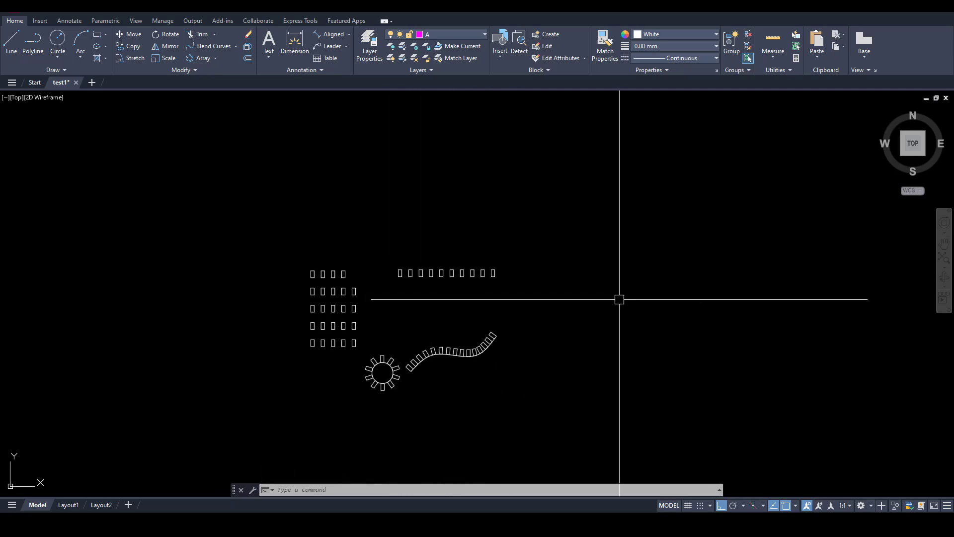
scroll(431, 287, up, 2)
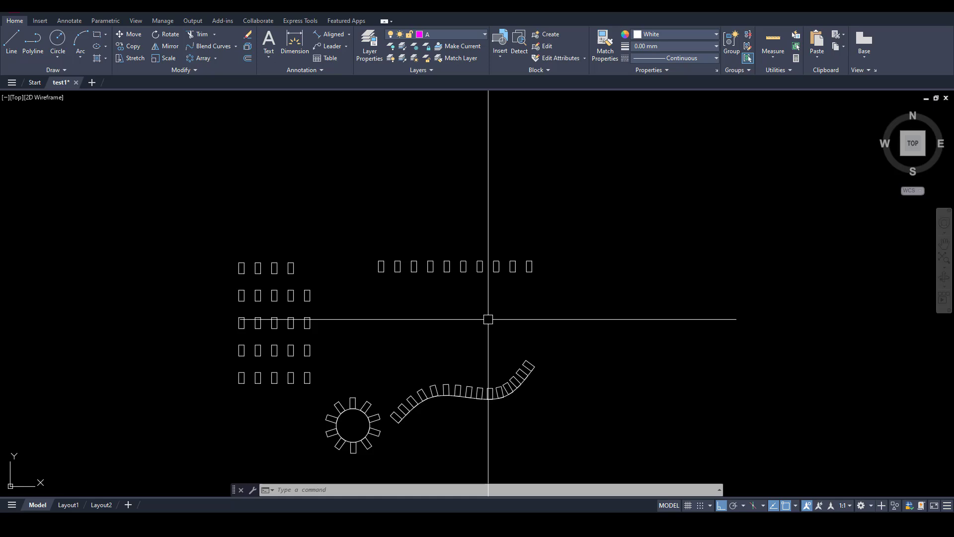
middle_drag(490, 334, 509, 292)
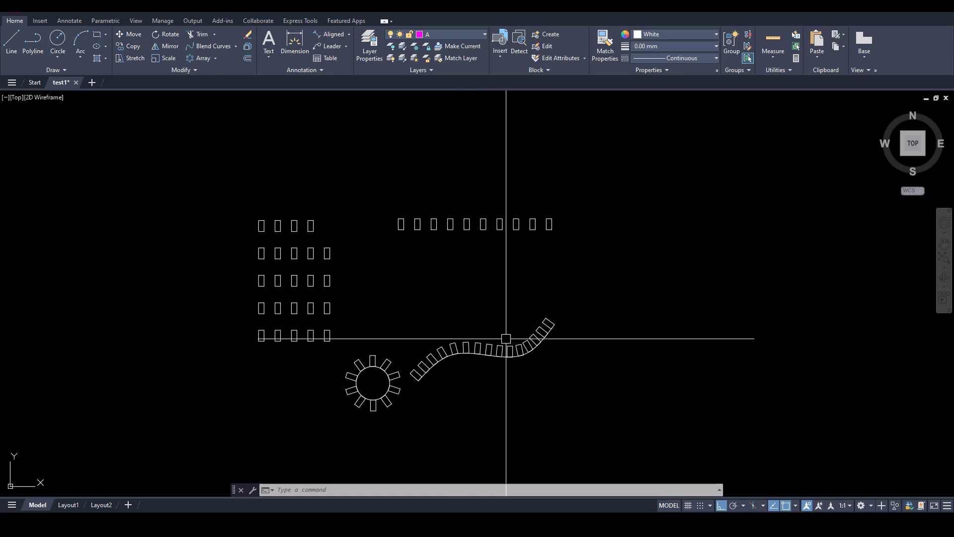